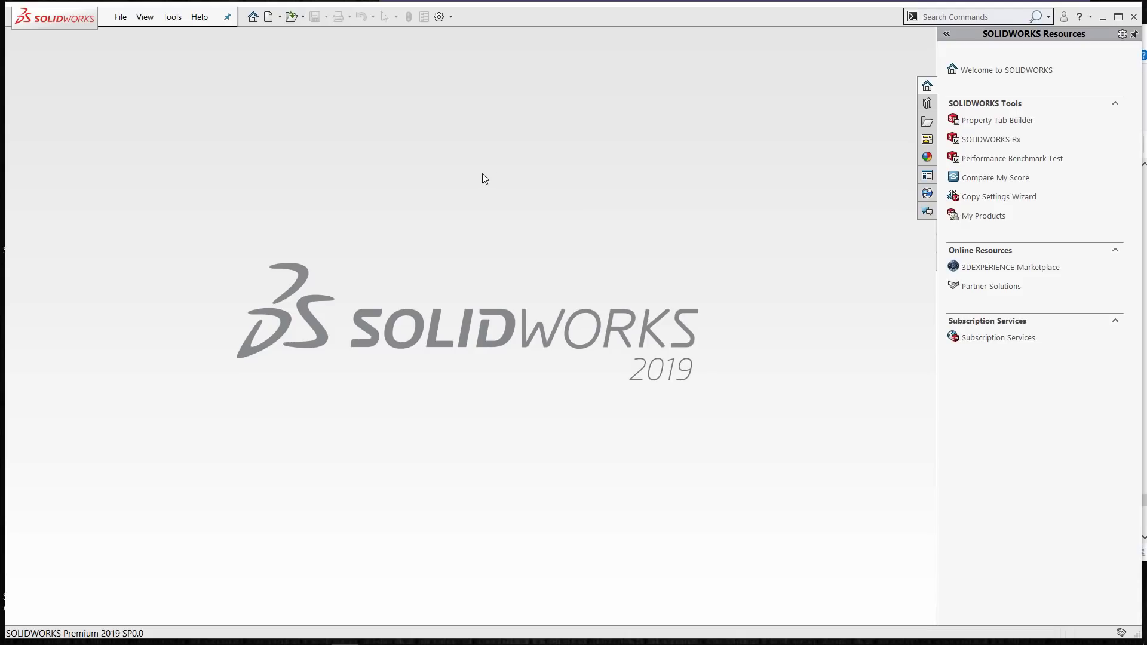
Step: Pick 01 Crusher house - SW model with Large Design Review mode, then cancel the dialog
left_click(120, 18)
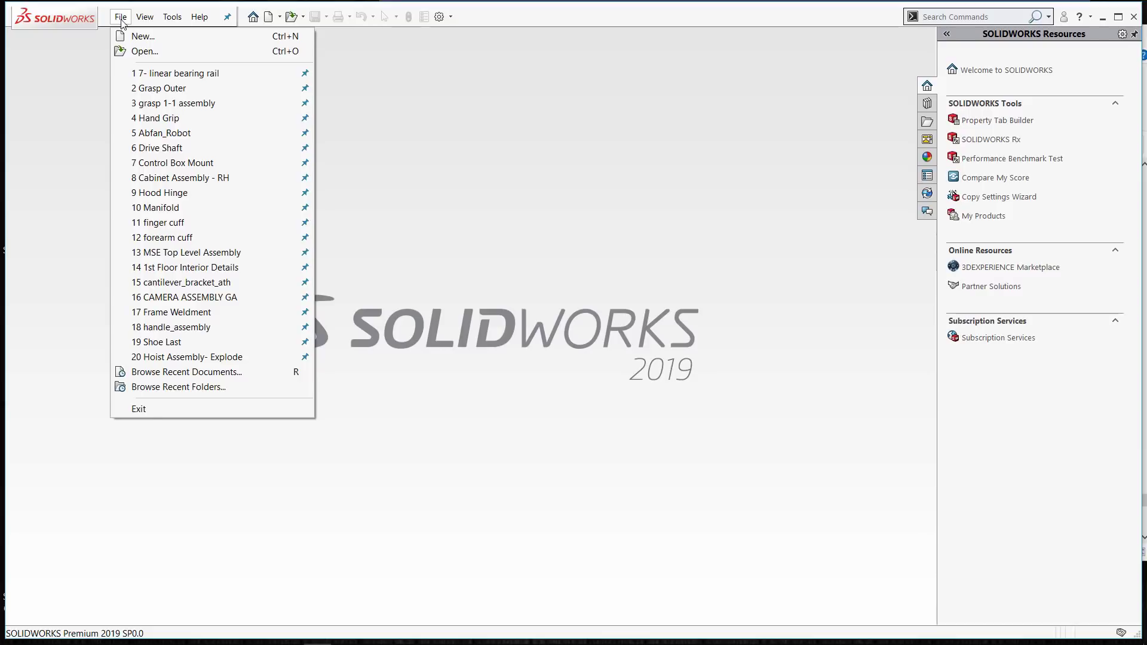
left_click(143, 51)
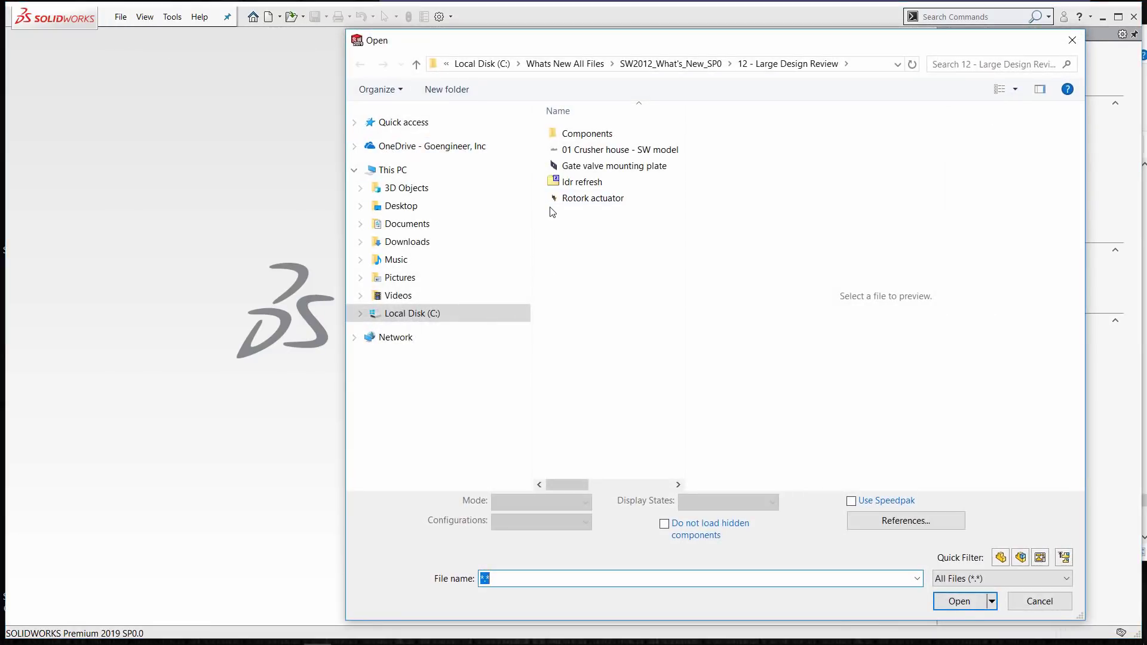
left_click_drag(641, 45, 460, 46)
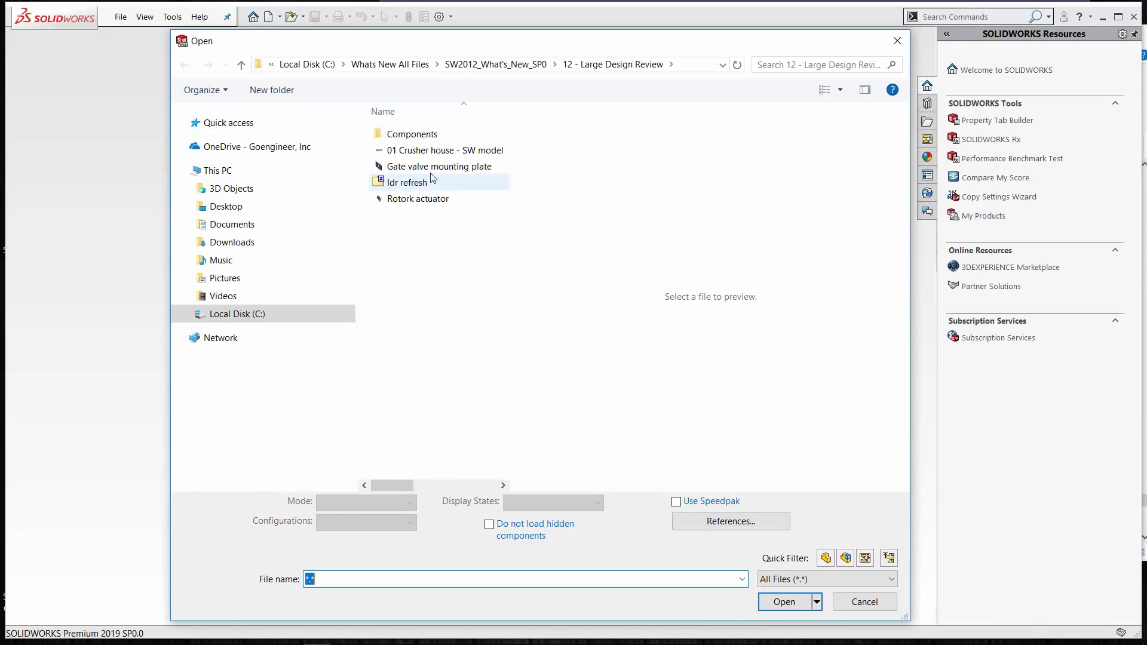
left_click(437, 151)
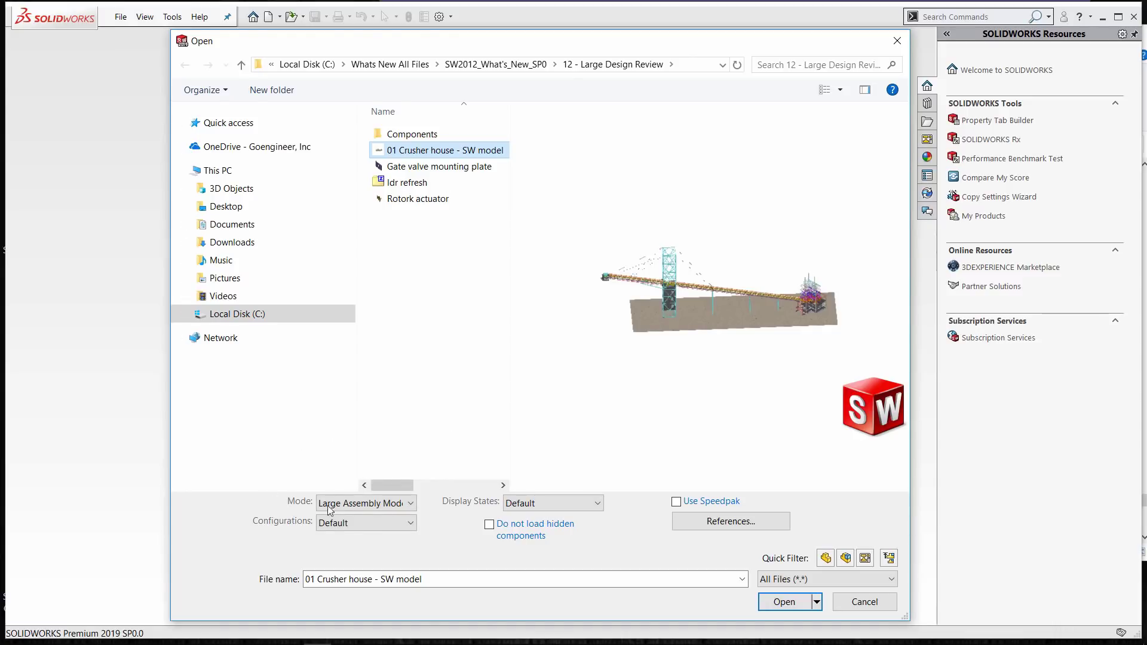
left_click(408, 508)
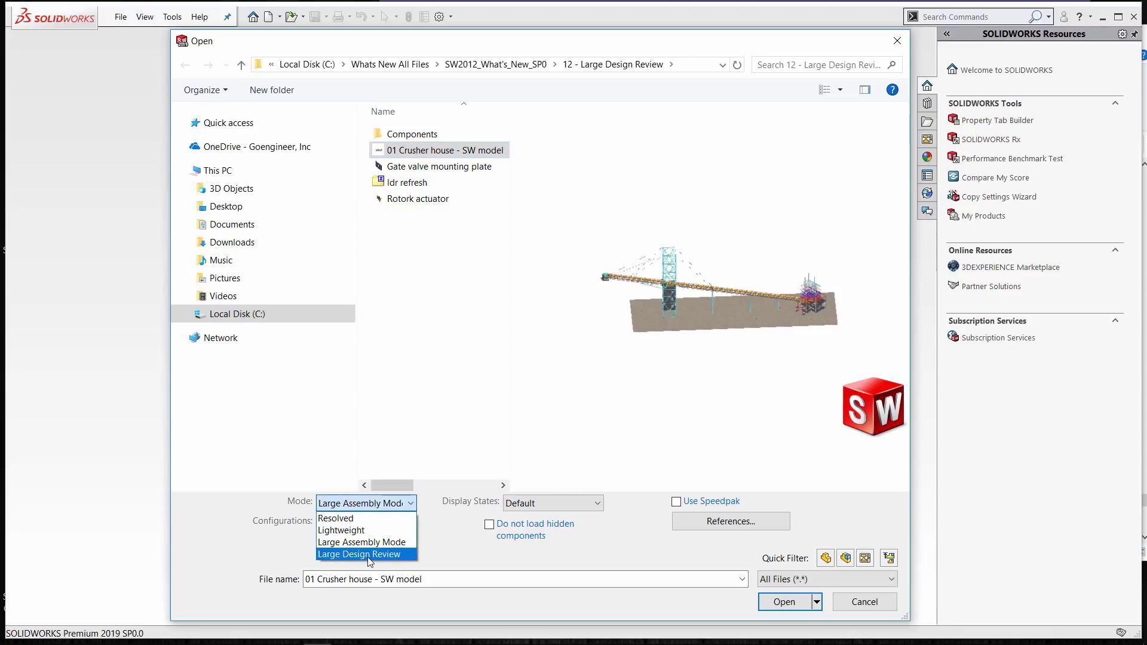
left_click(368, 555)
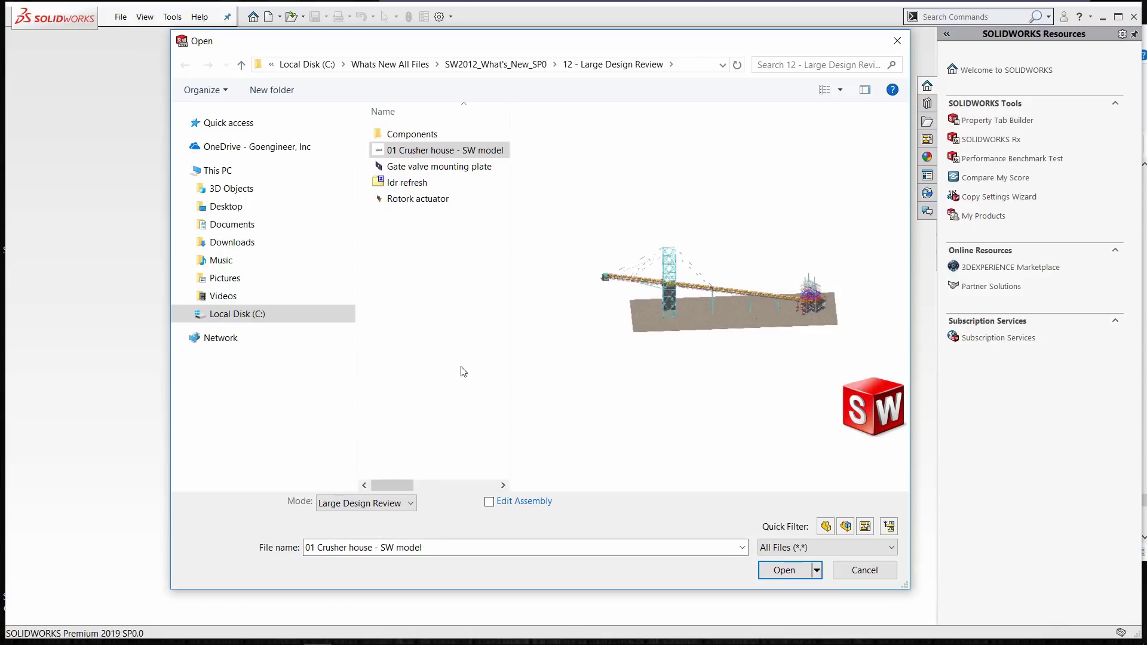
left_click(859, 573)
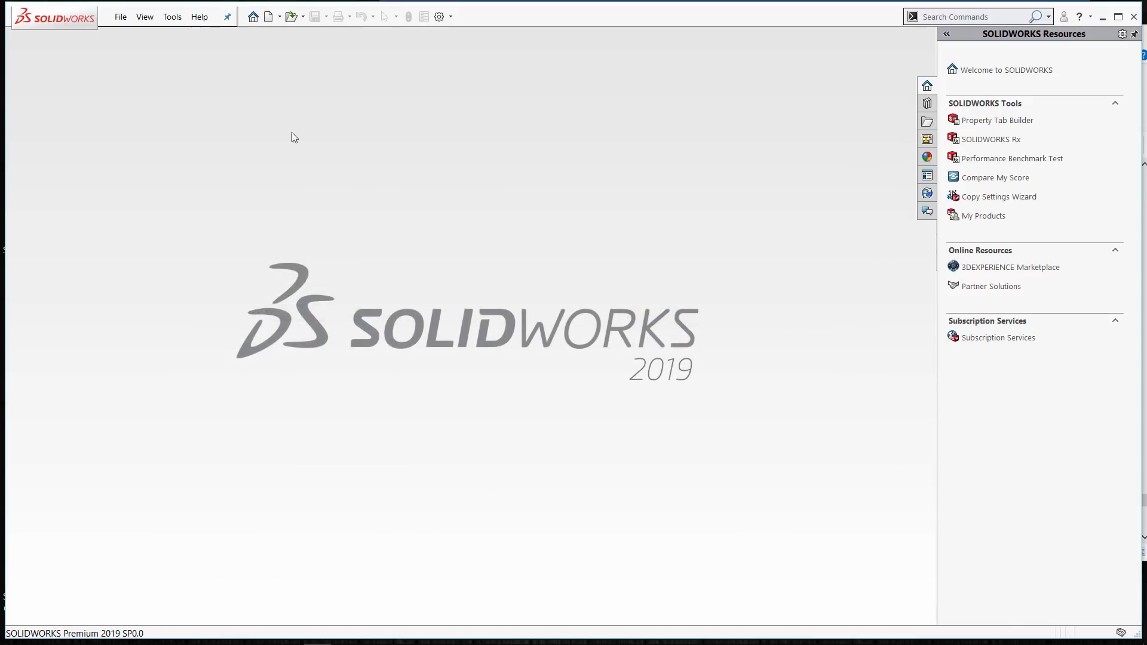
Step: On the welcome screen, set the grasp 1-1 assembly to open in Large Design Review
left_click(252, 18)
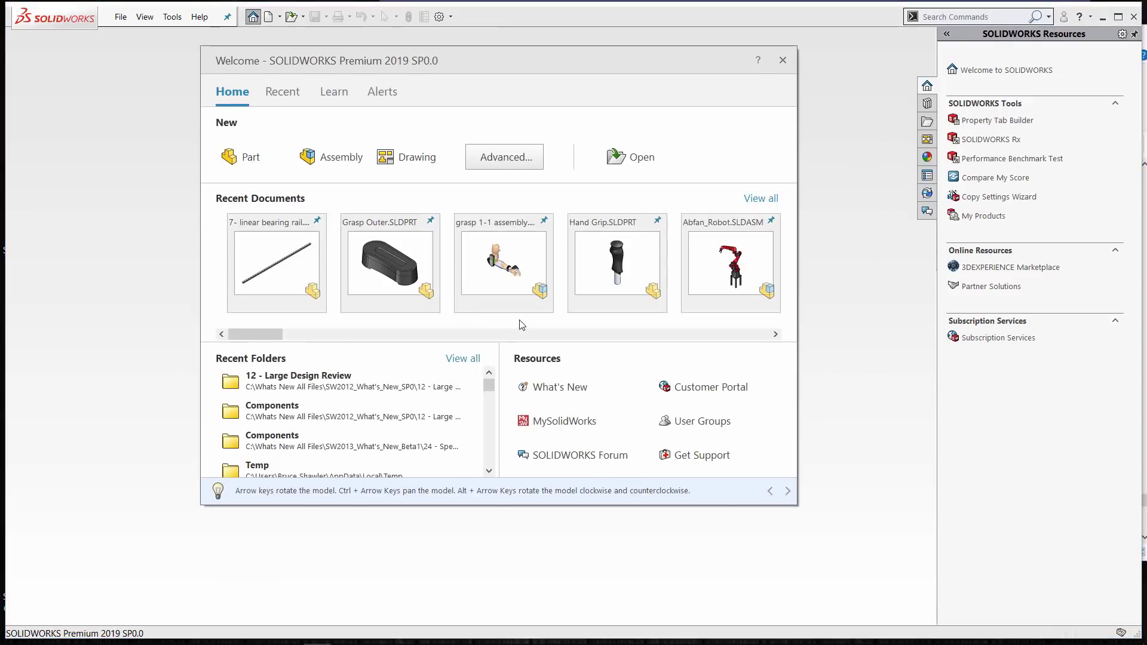
mouse_move(545, 316)
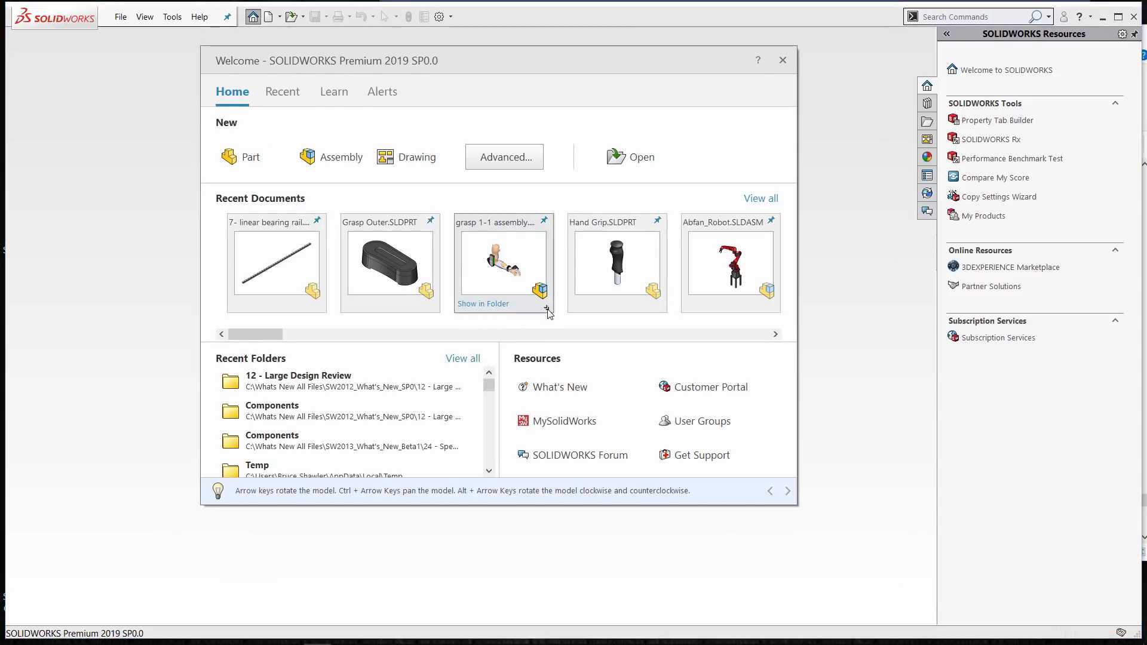
left_click(547, 309)
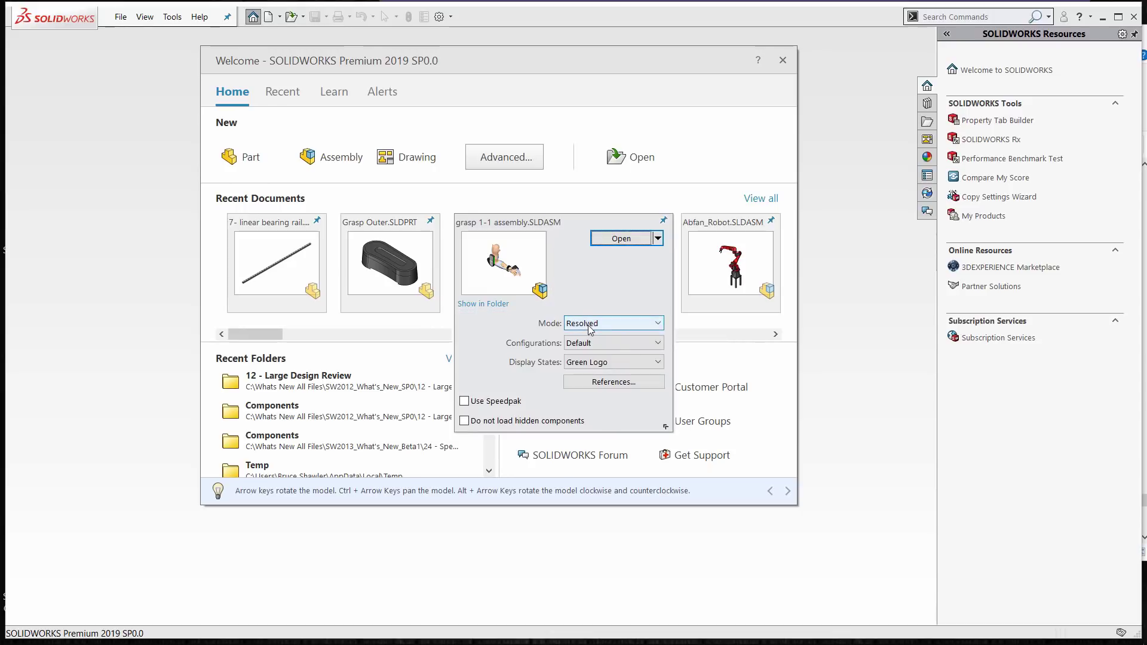
left_click(613, 324)
left_click(586, 361)
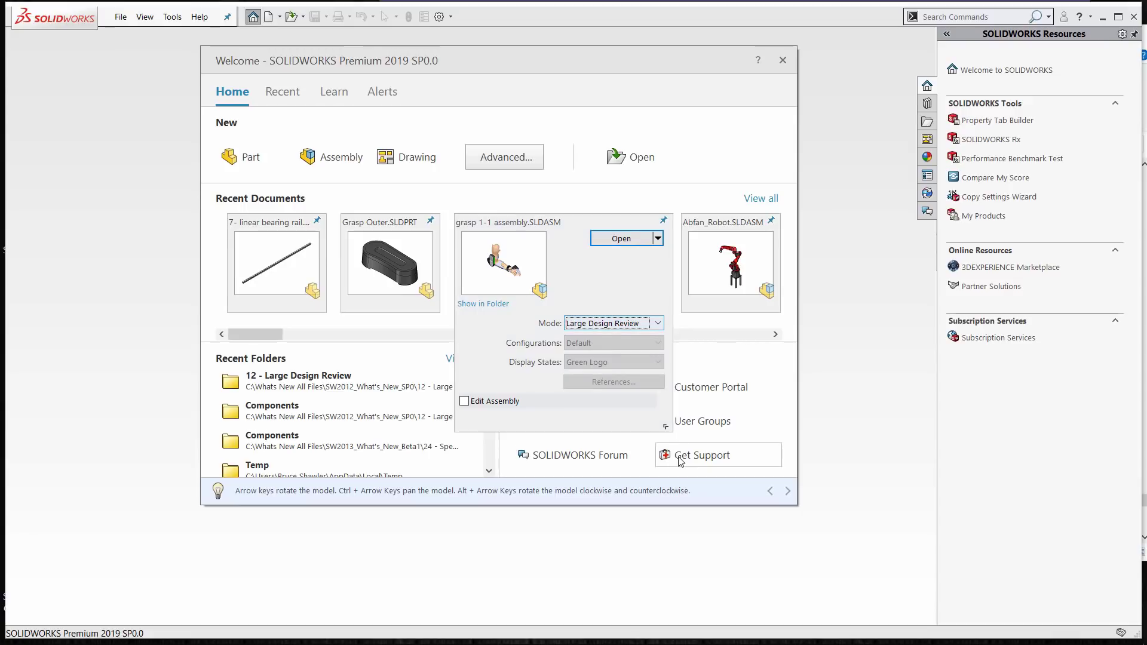
left_click(667, 428)
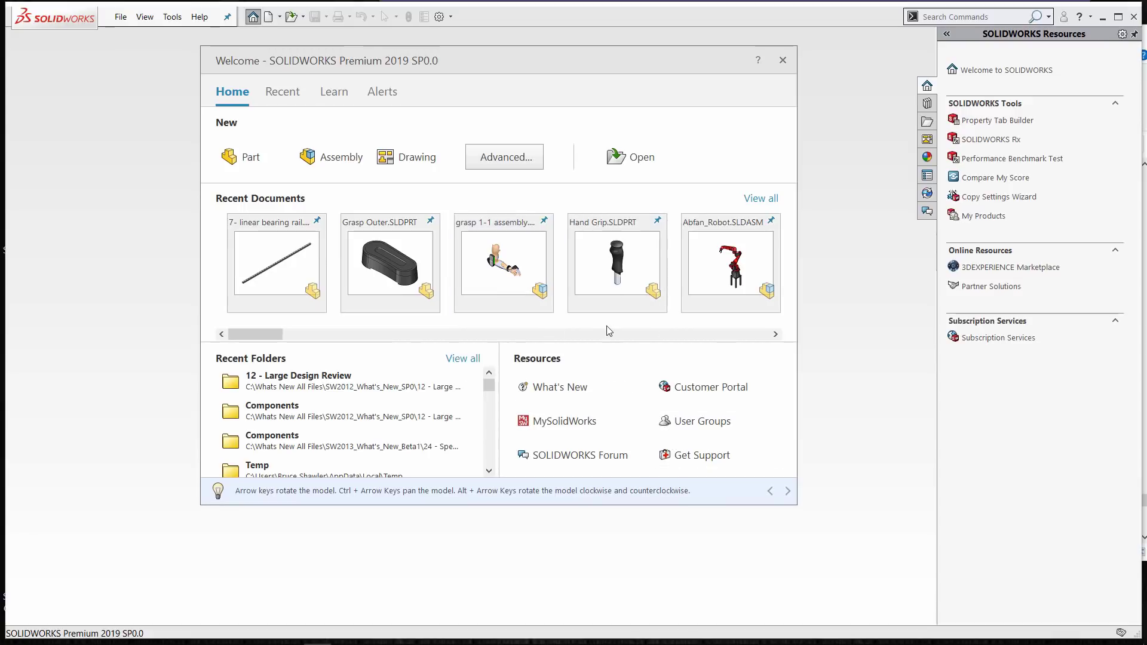
left_click(774, 65)
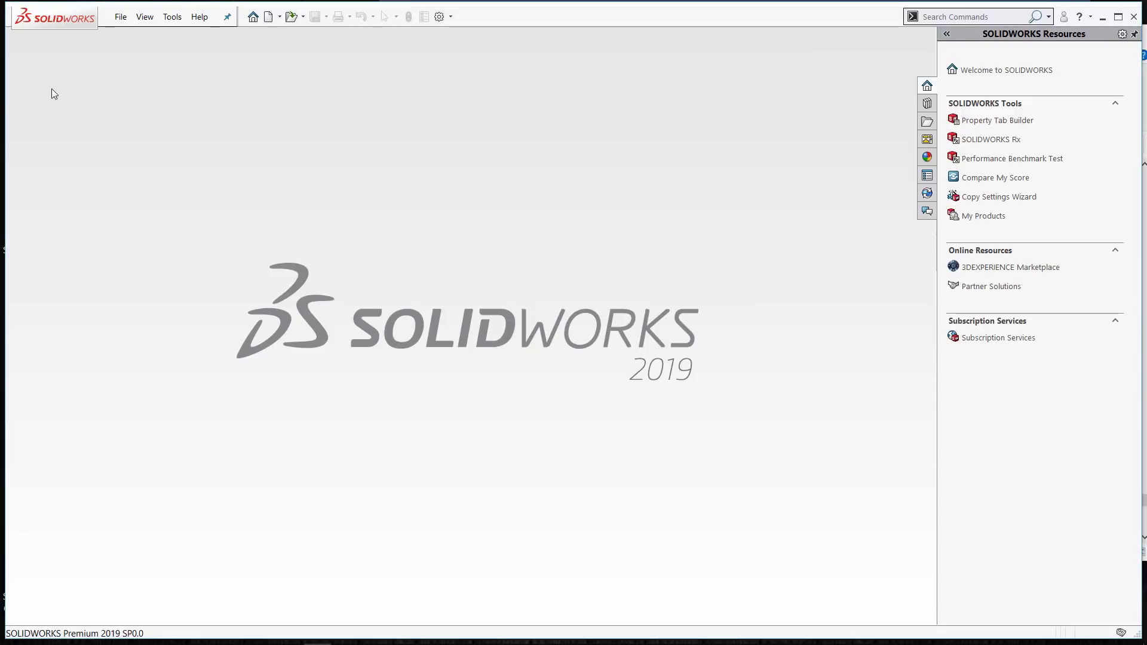
Step: Reselect 01 Crusher house - SW model in the Open dialog with Large Design Review mode
left_click(120, 17)
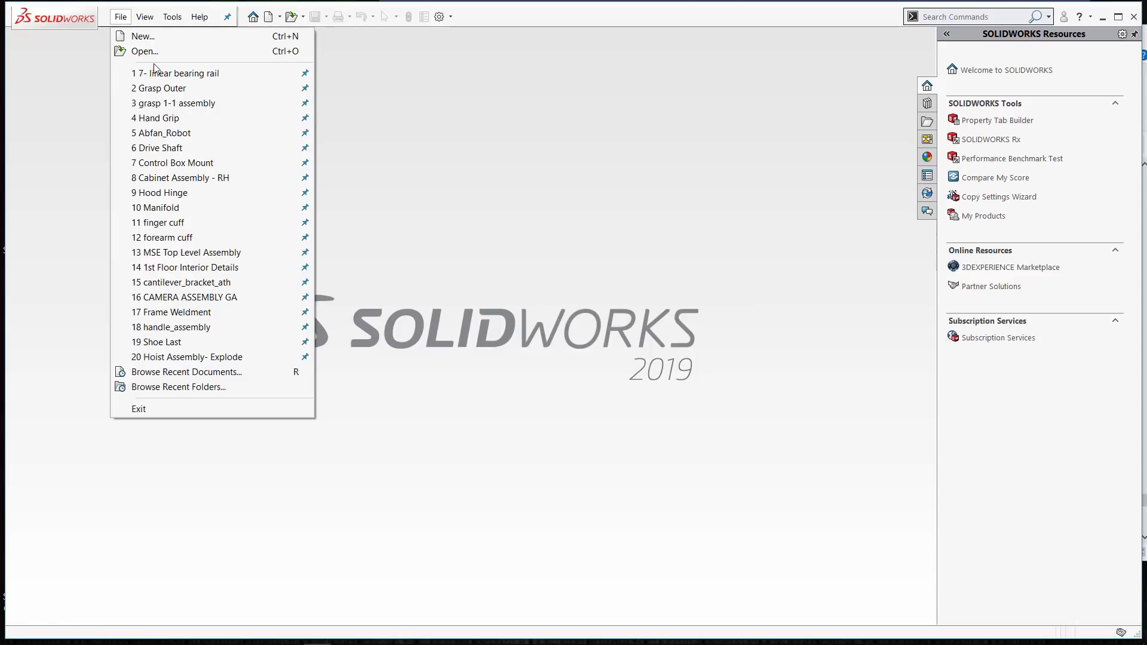
left_click(145, 51)
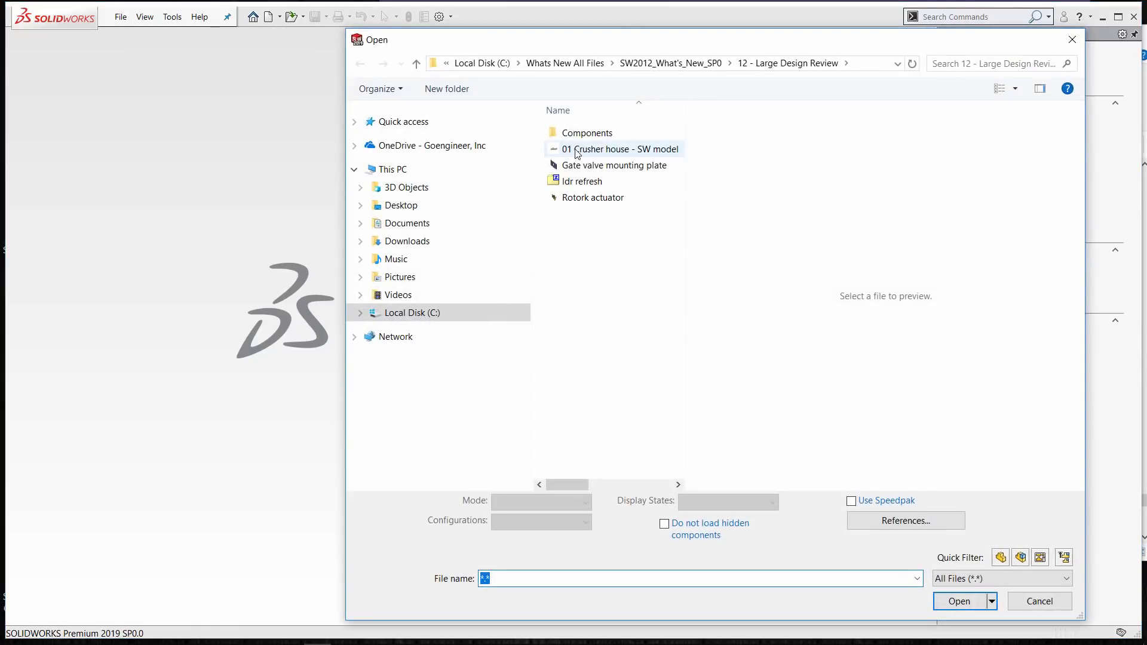
left_click(577, 149)
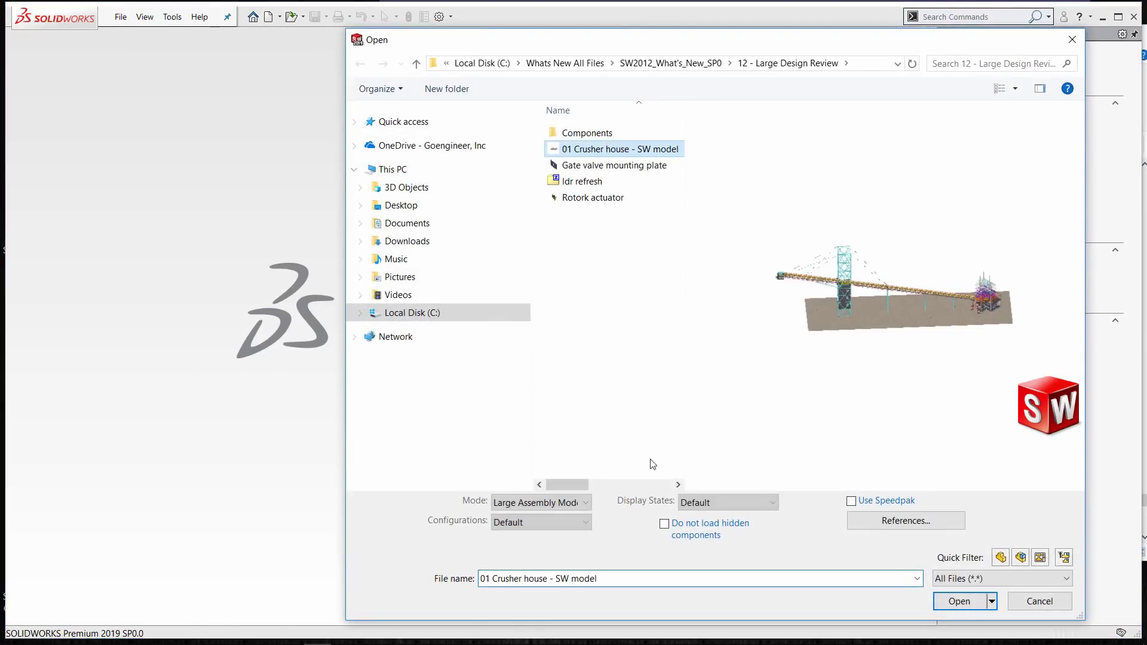
left_click(586, 502)
left_click(561, 555)
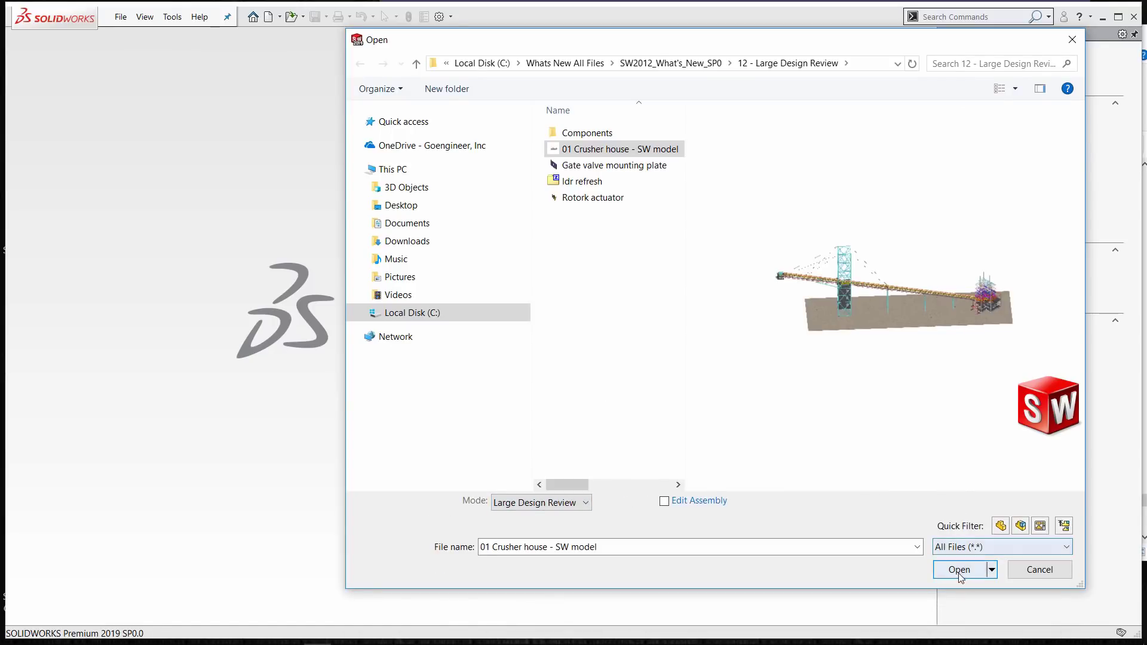
Step: Open the crusher house assembly and move the Large Design Review notice aside
left_click(959, 569)
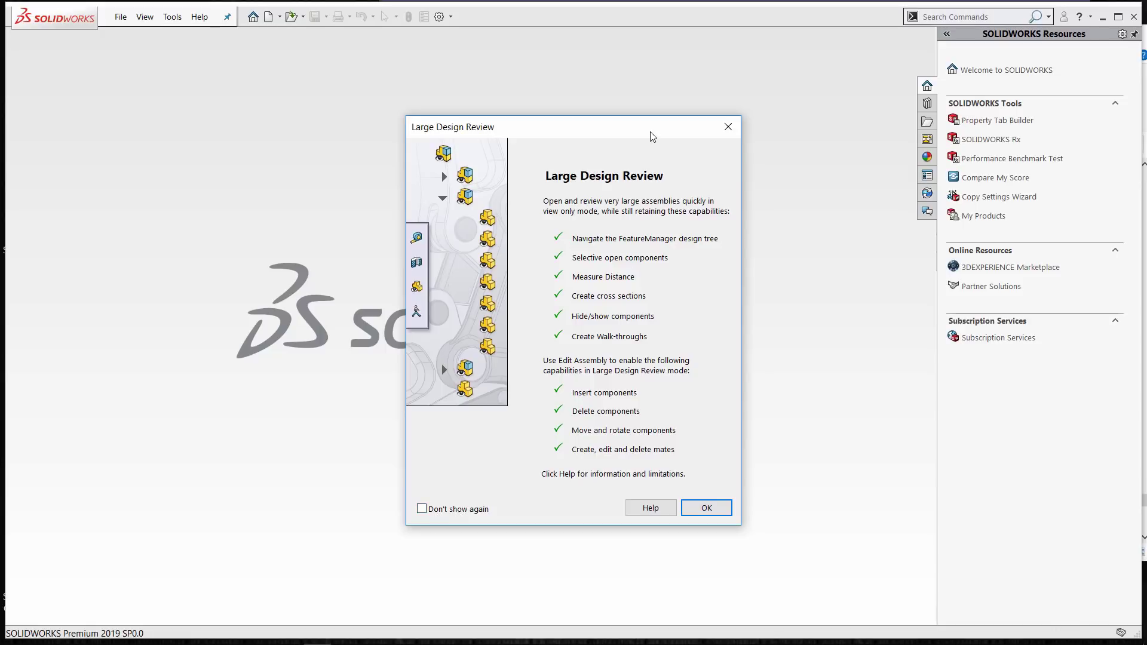
left_click_drag(650, 130, 538, 103)
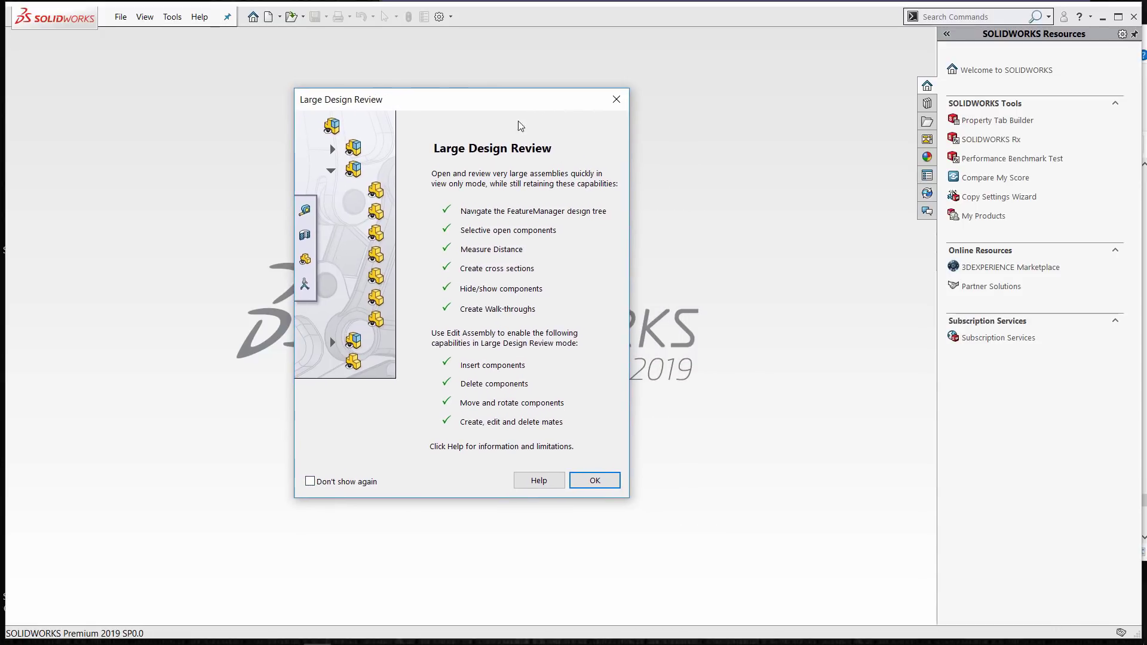
Step: Acknowledge the Large Design Review notice so the crusher house assembly finishes loading
left_click(596, 482)
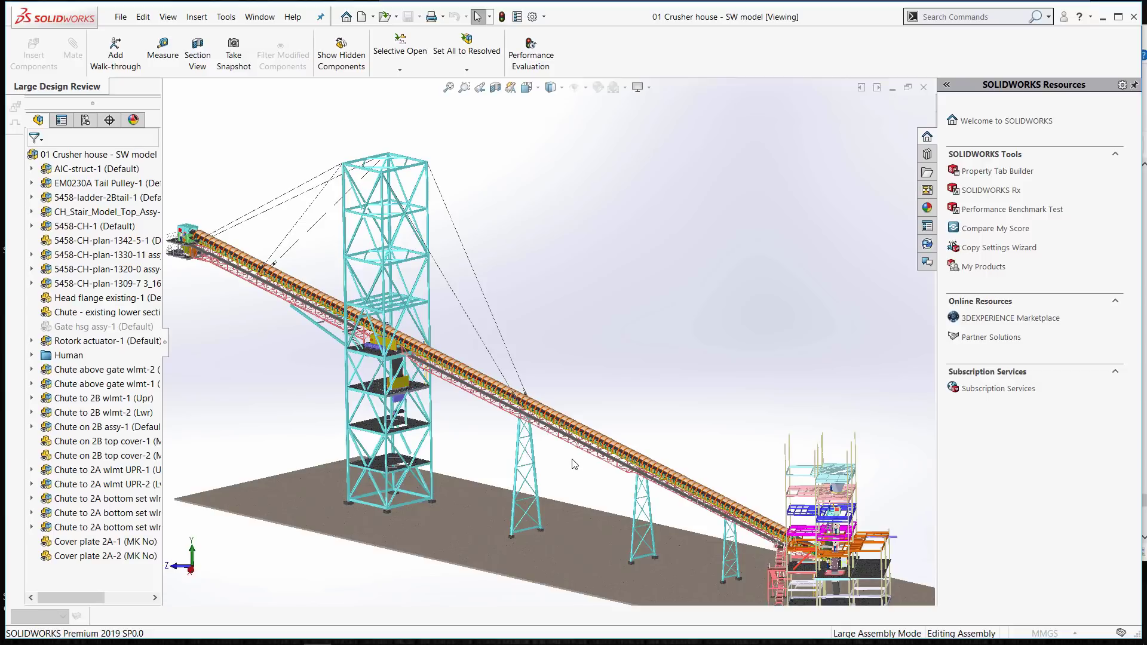
scroll(570, 465, "down", 2)
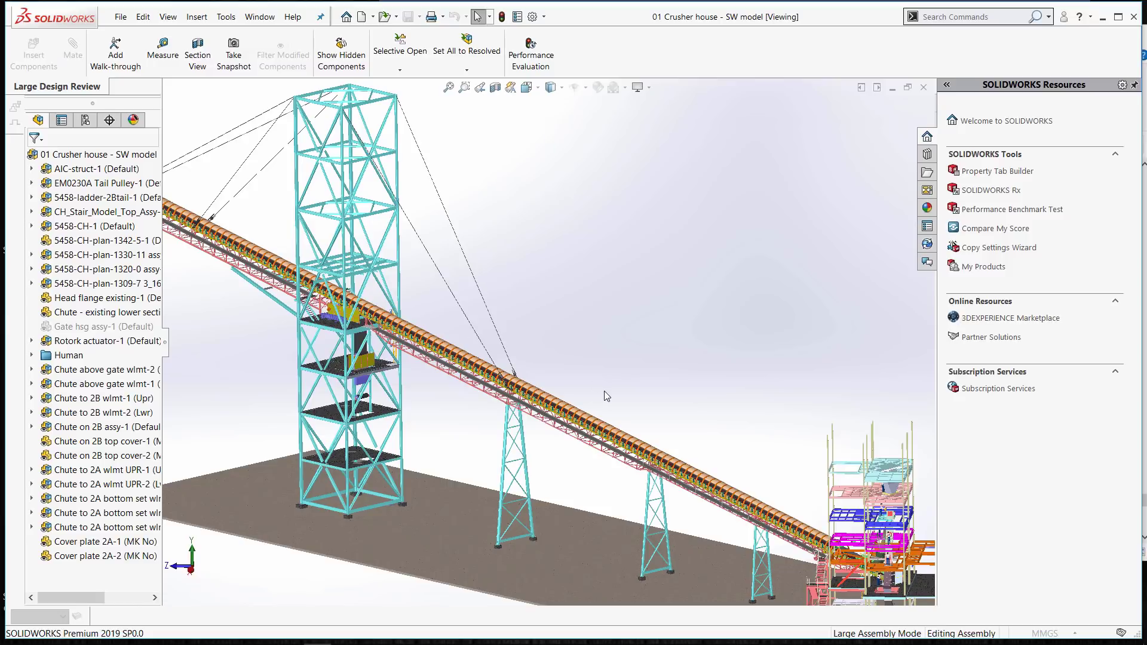
mouse_move(604, 391)
middle_mouse_down()
mouse_move(639, 367)
mouse_move(609, 377)
mouse_move(615, 364)
mouse_move(756, 365)
middle_mouse_up()
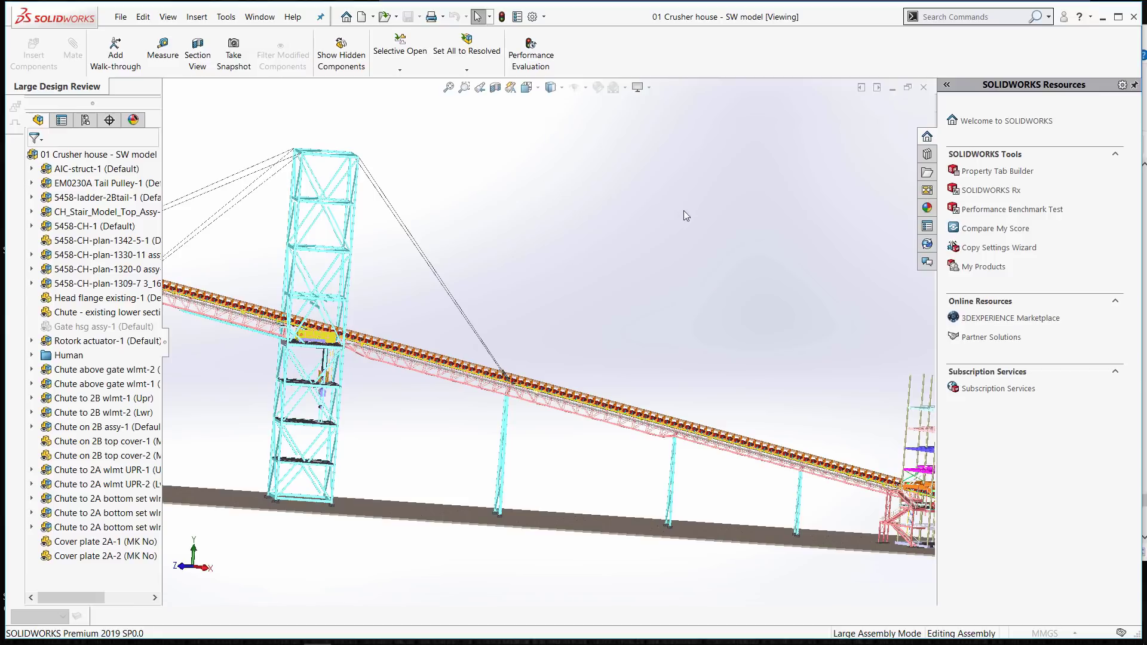
mouse_move(674, 236)
middle_mouse_down()
mouse_move(630, 267)
mouse_move(629, 357)
middle_mouse_up()
scroll(562, 416, "down", 6)
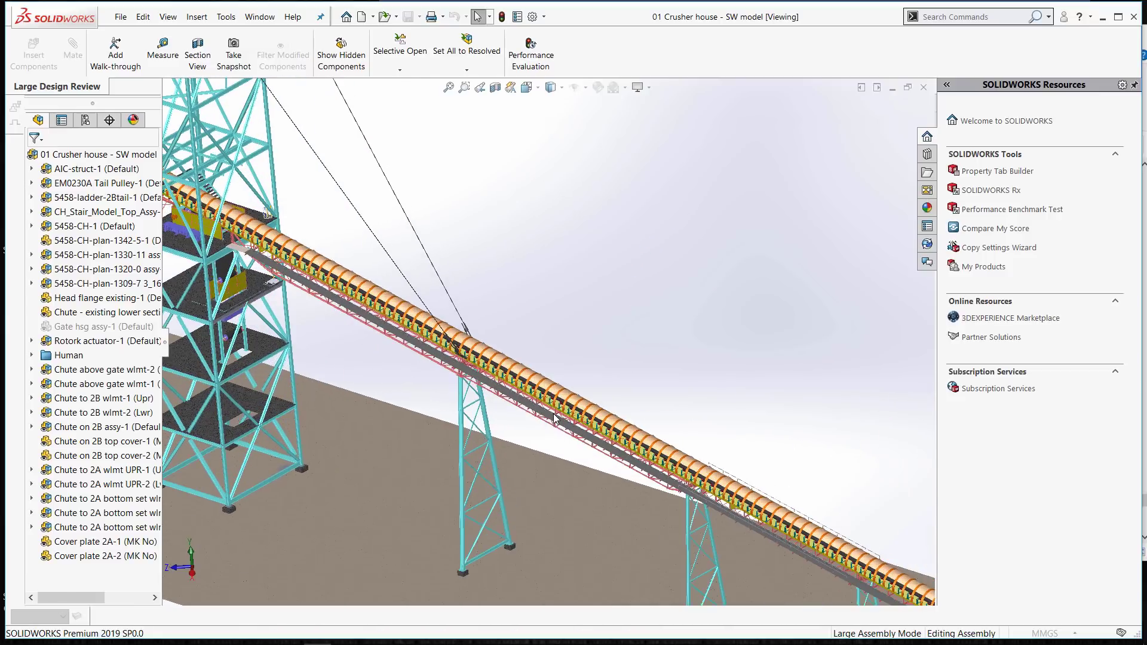
scroll(554, 418, "down", 3)
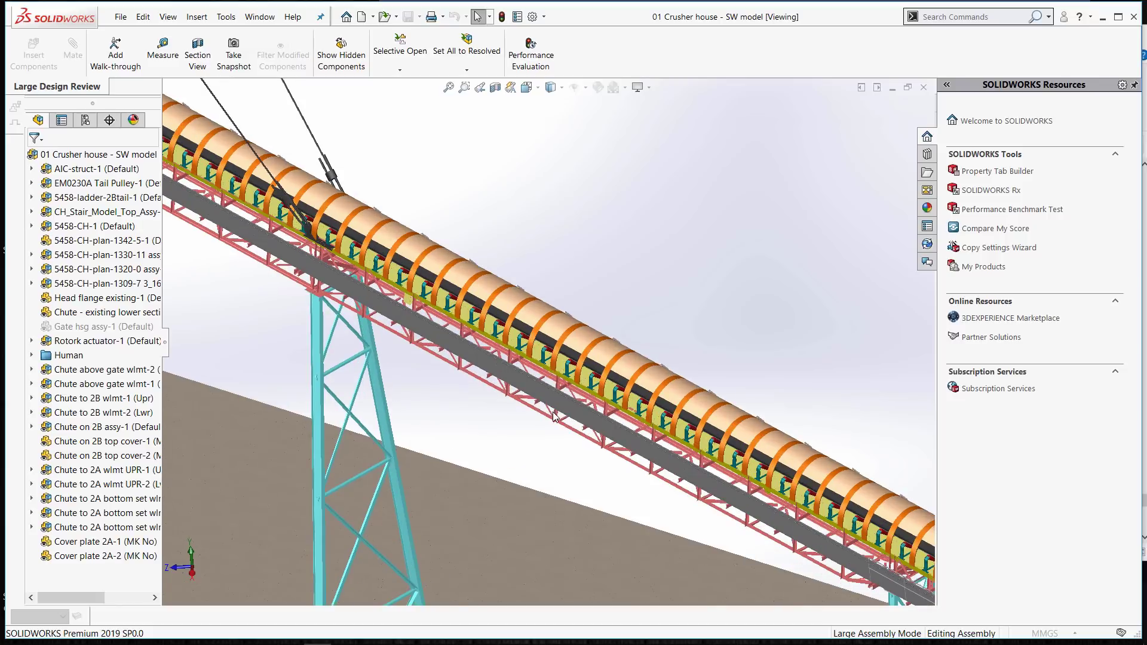
scroll(553, 417, "up", 6)
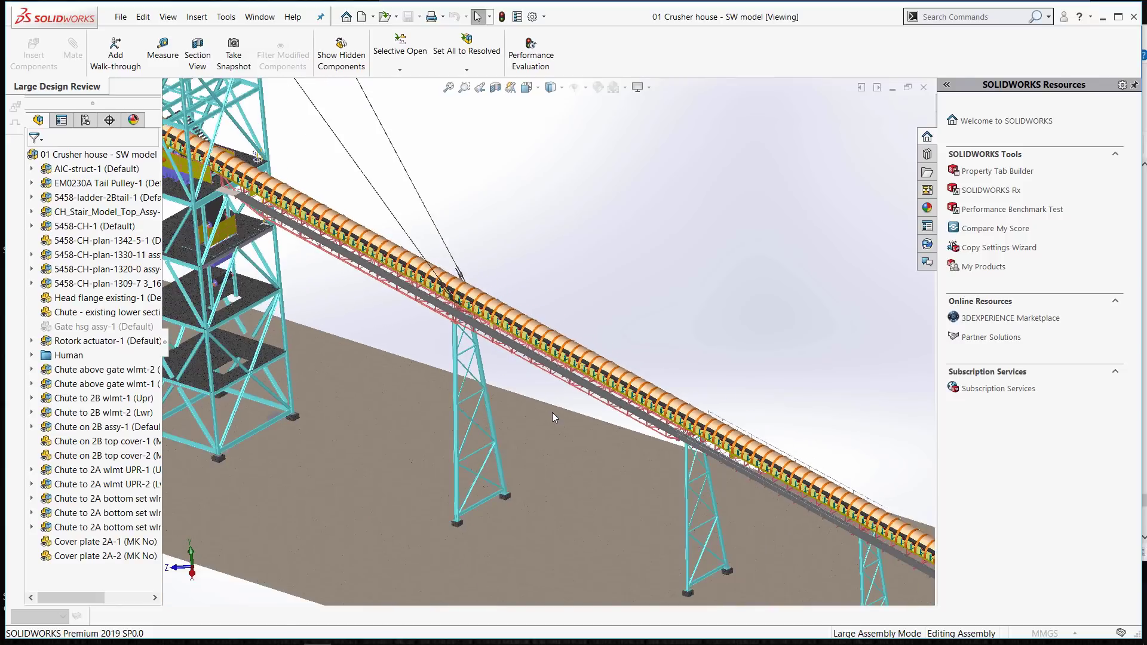
scroll(553, 413, "up", 4)
middle_click_drag(554, 409, 564, 396)
scroll(560, 401, "up", 5)
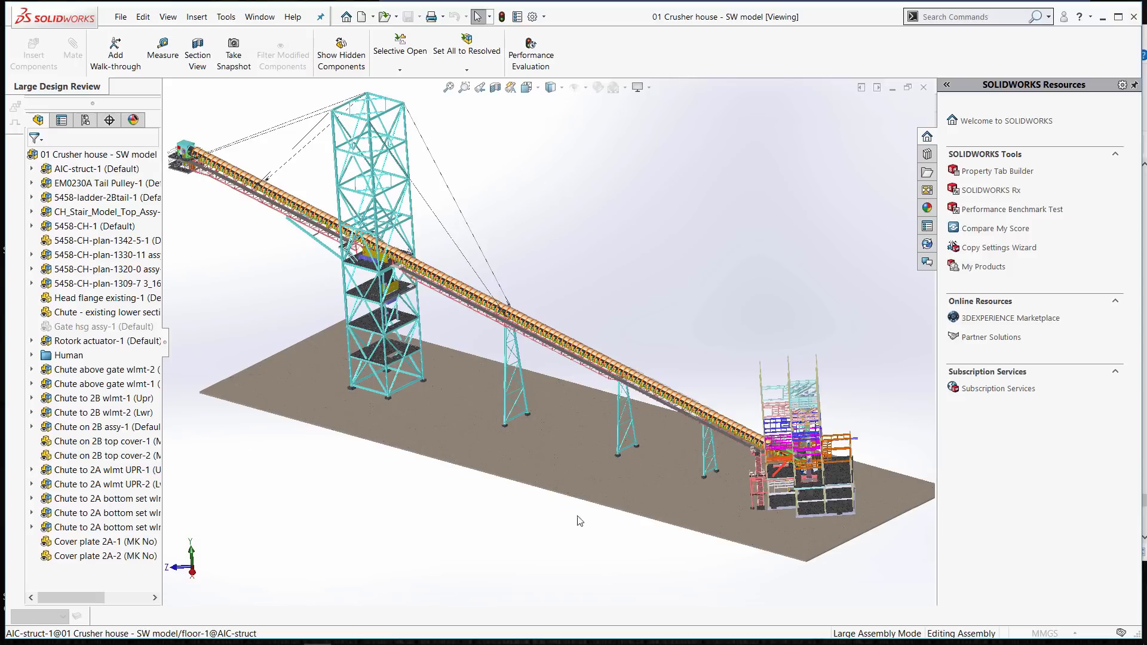
Step: Measure the top beam edge of the crusher house frame at 5403.8498 mm
scroll(804, 377, "up", 3)
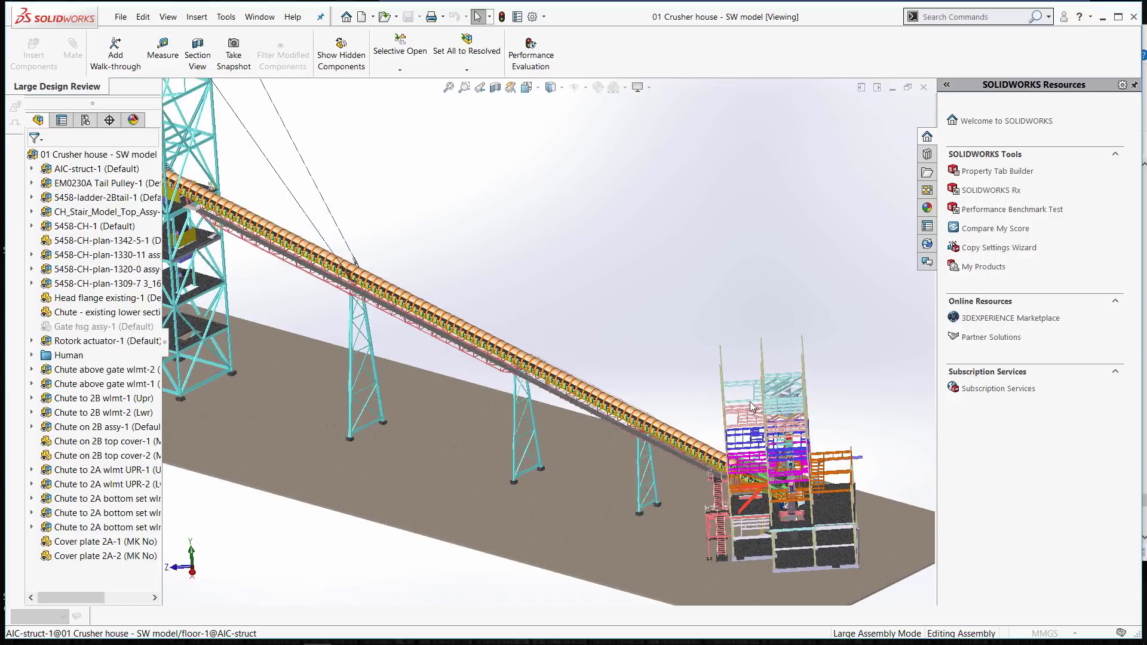
scroll(735, 397, "up", 3)
key("s")
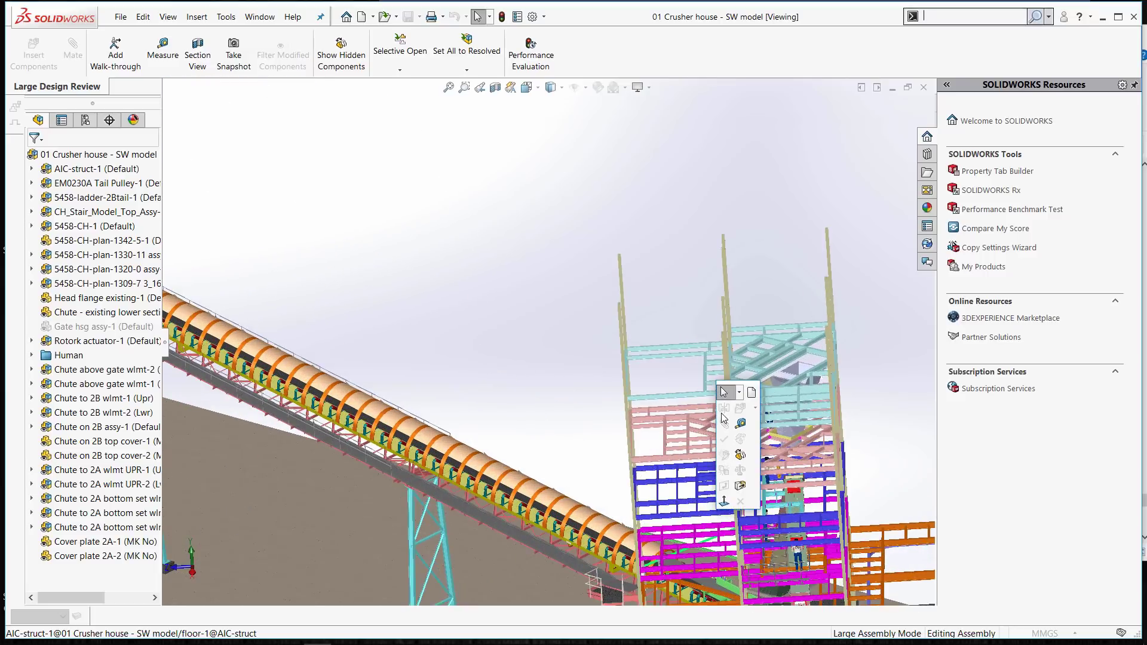
left_click(741, 423)
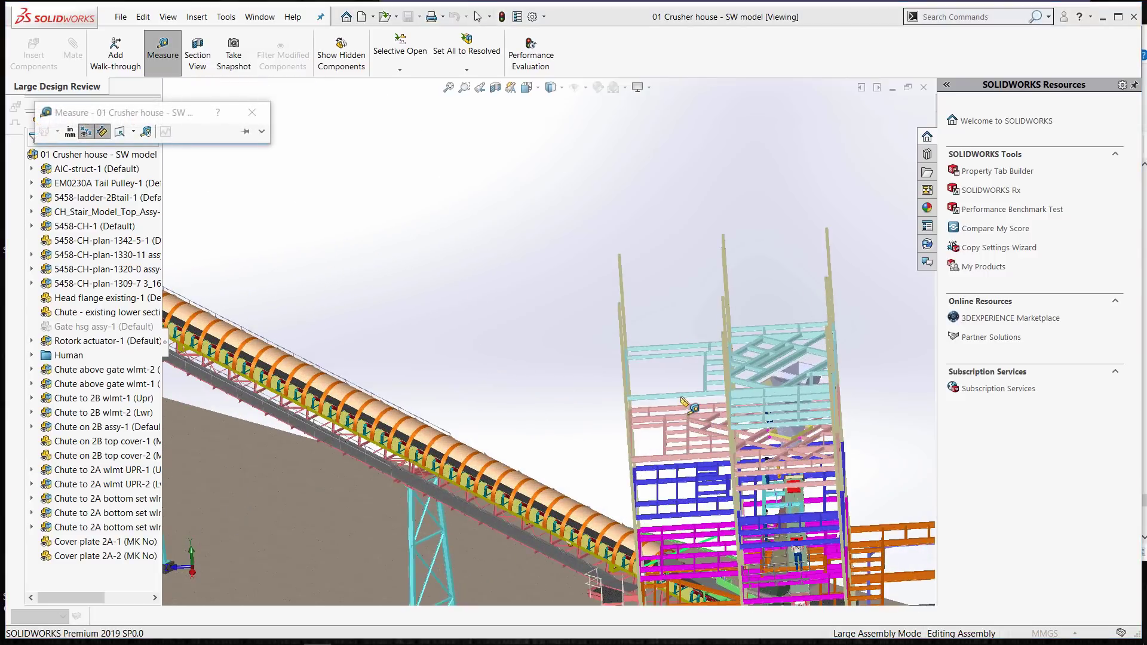
scroll(682, 401, "up", 5)
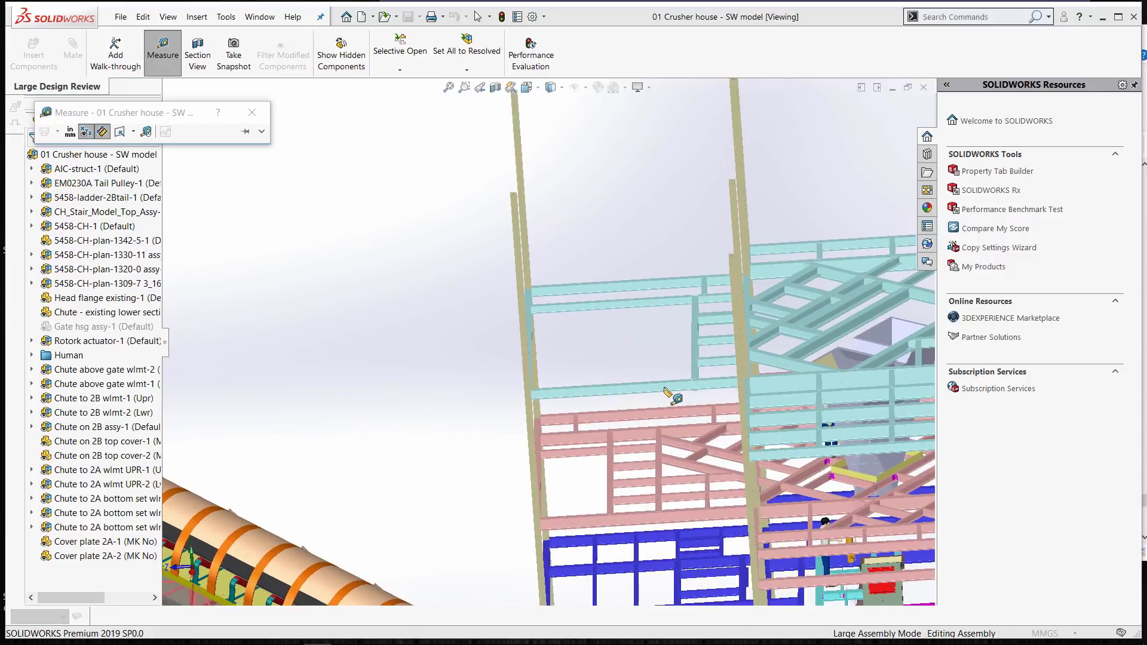
left_click(661, 384)
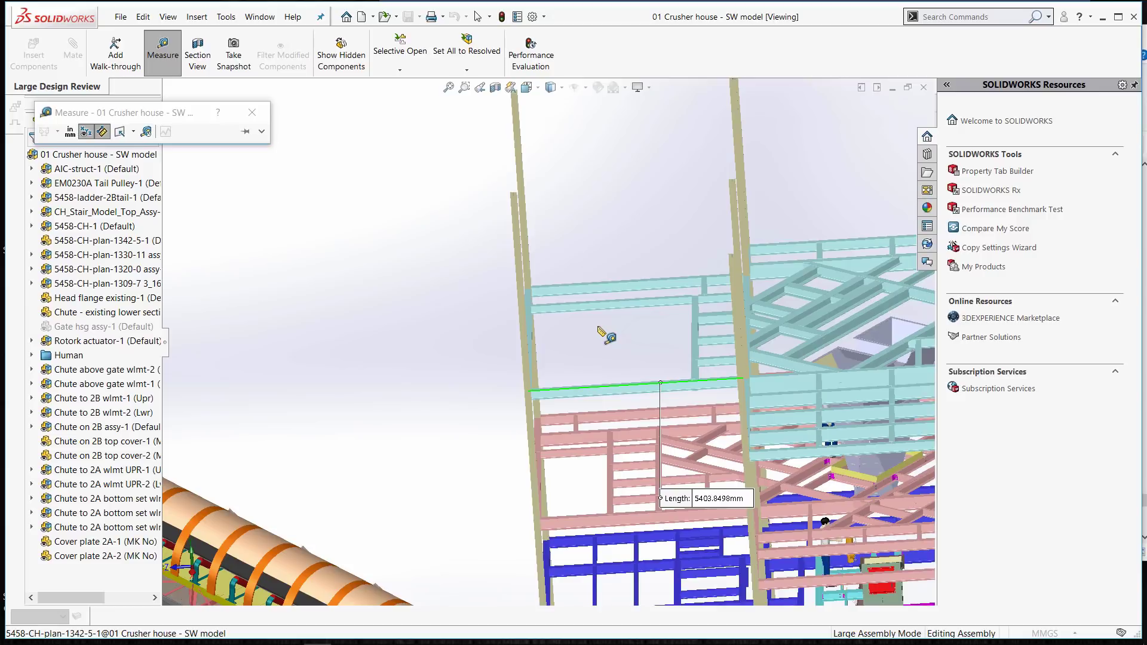
key("Escape")
Step: Rotate and zoom the view back toward the conveyor and its supports
middle_click_drag(492, 321, 496, 324)
scroll(496, 324, "down", 8)
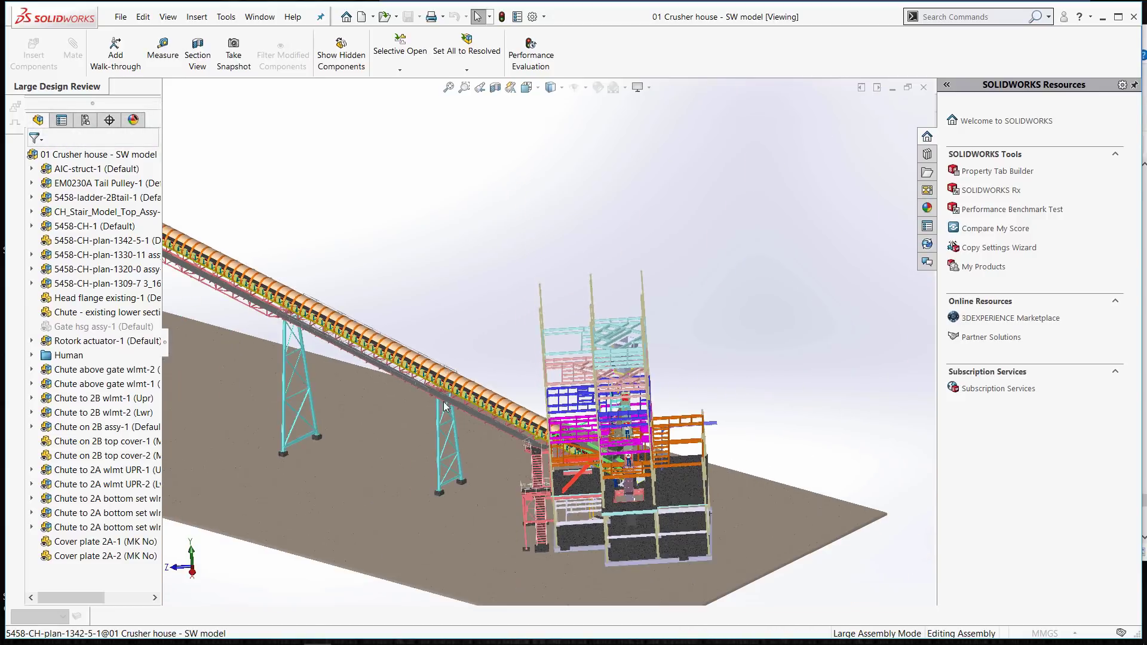
middle_click_drag(445, 358, 354, 342)
scroll(358, 343, "up", 3)
scroll(364, 343, "up", 3)
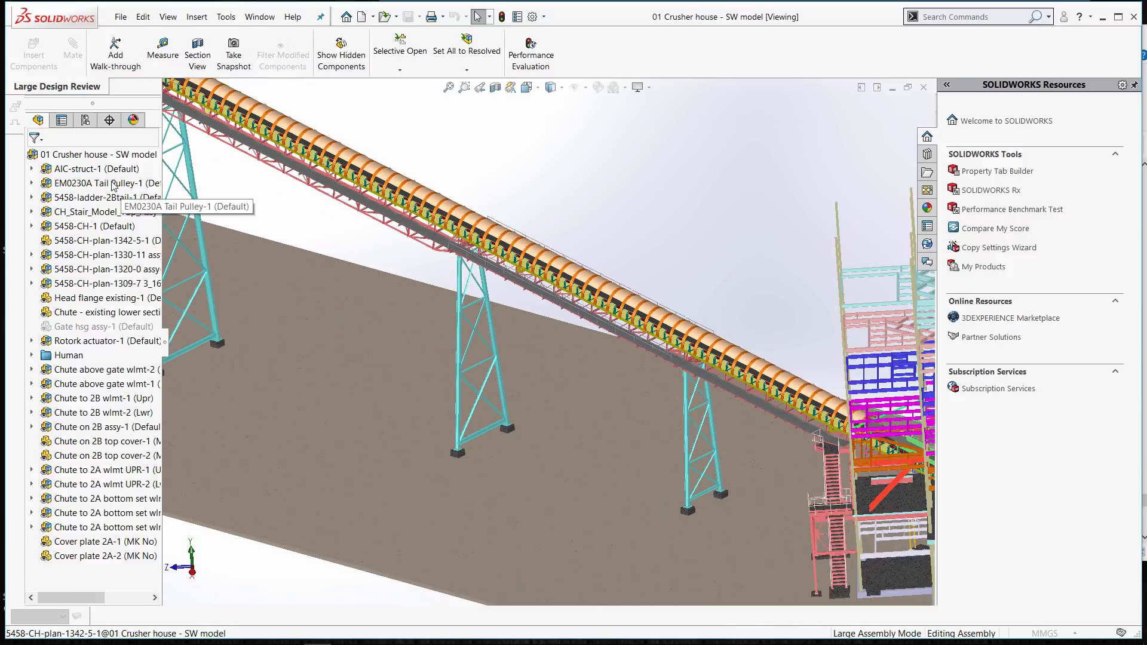
Step: Put the top-level crusher house assembly into Edit Assembly mode
right_click(97, 157)
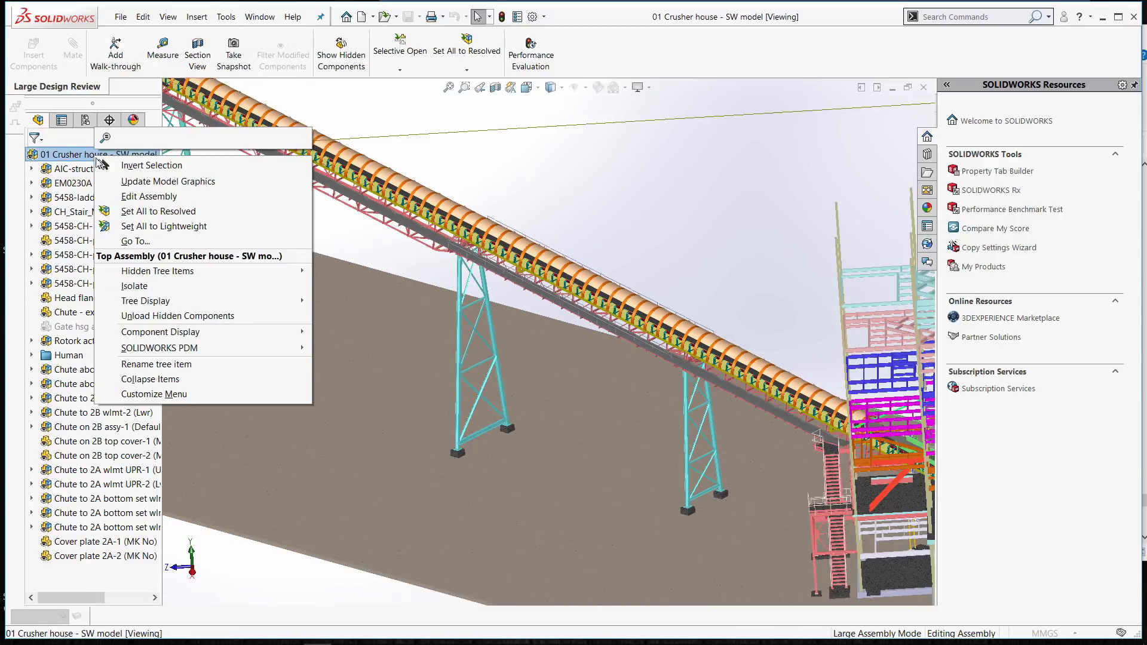
left_click(139, 200)
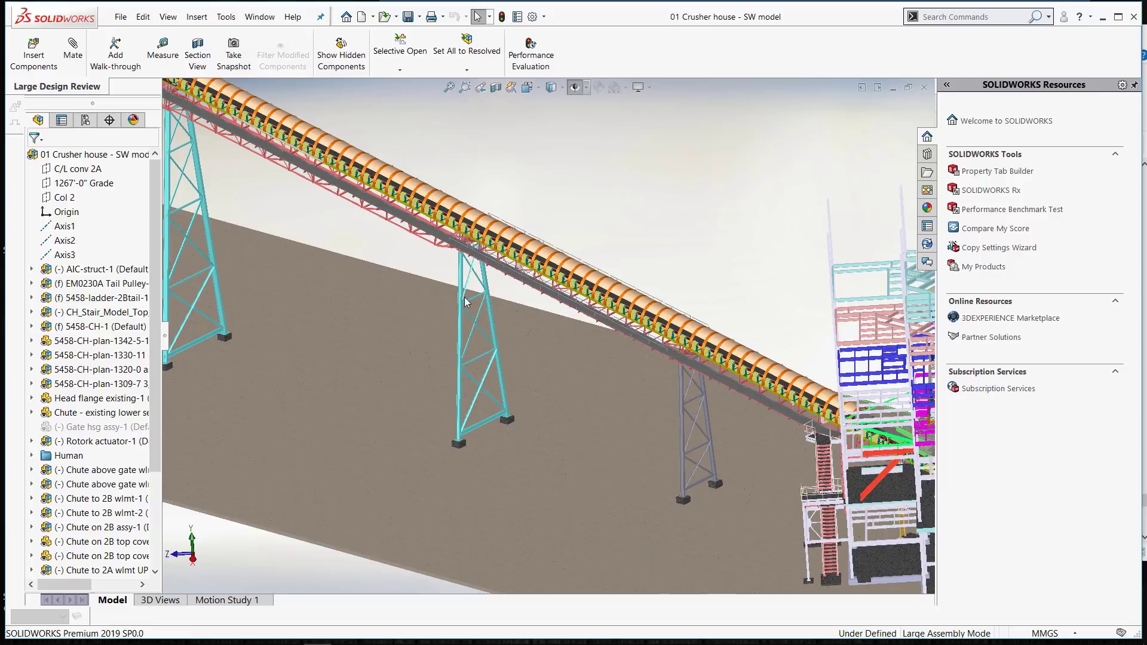
Step: Load the AIC support3 assembly from the Components folder for insertion
key("s")
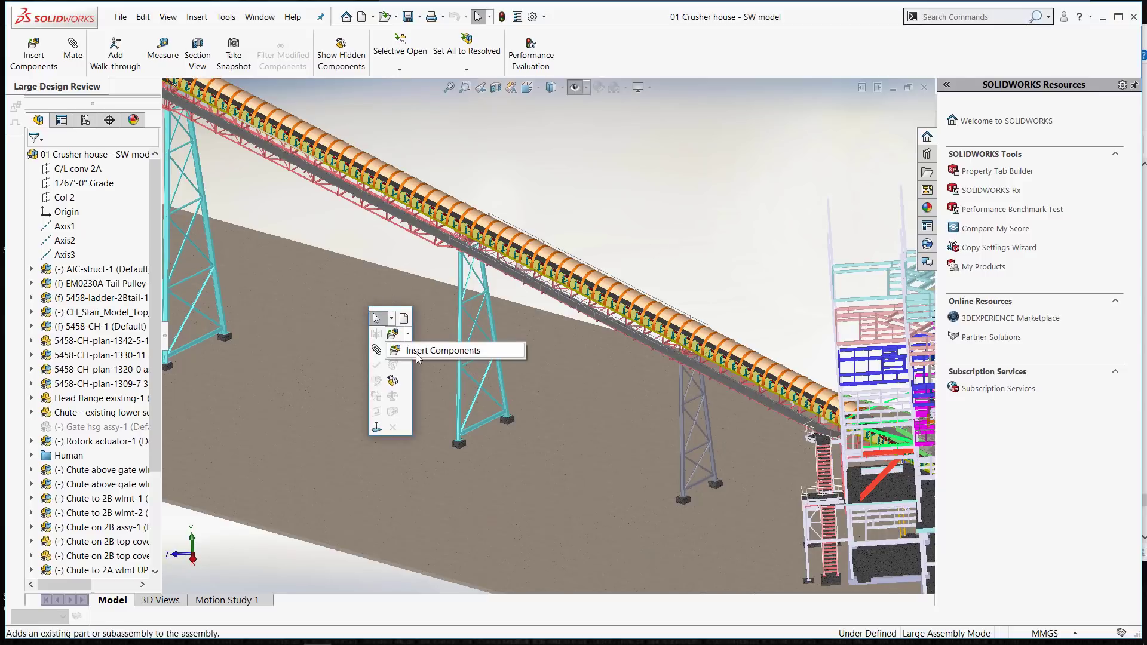
left_click(419, 353)
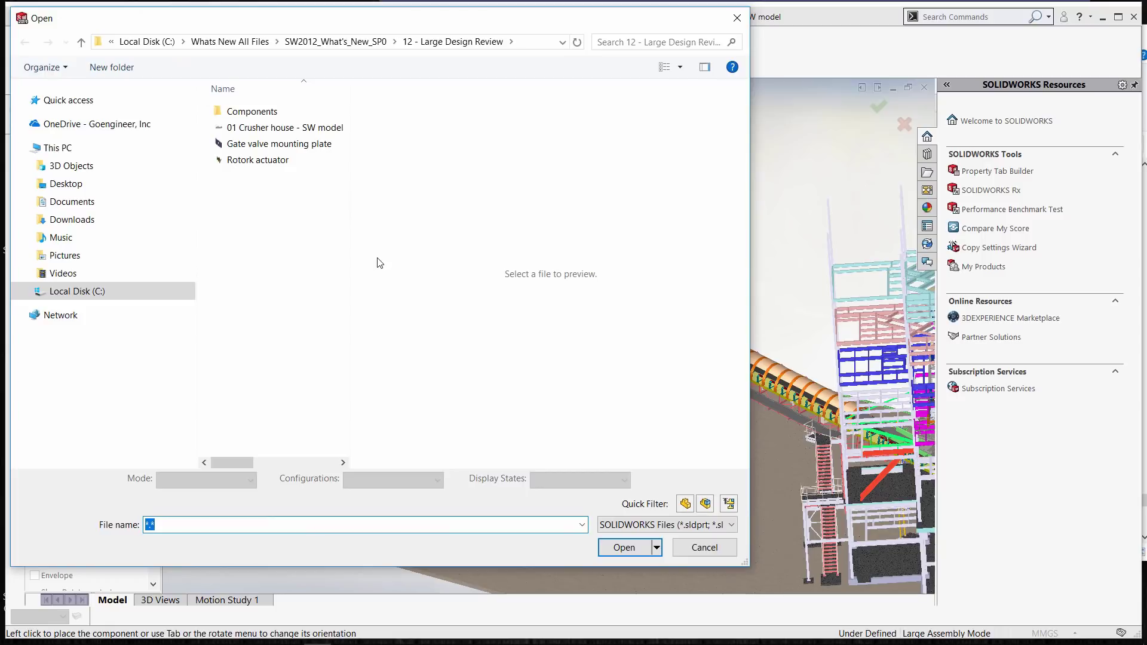
double_click(254, 113)
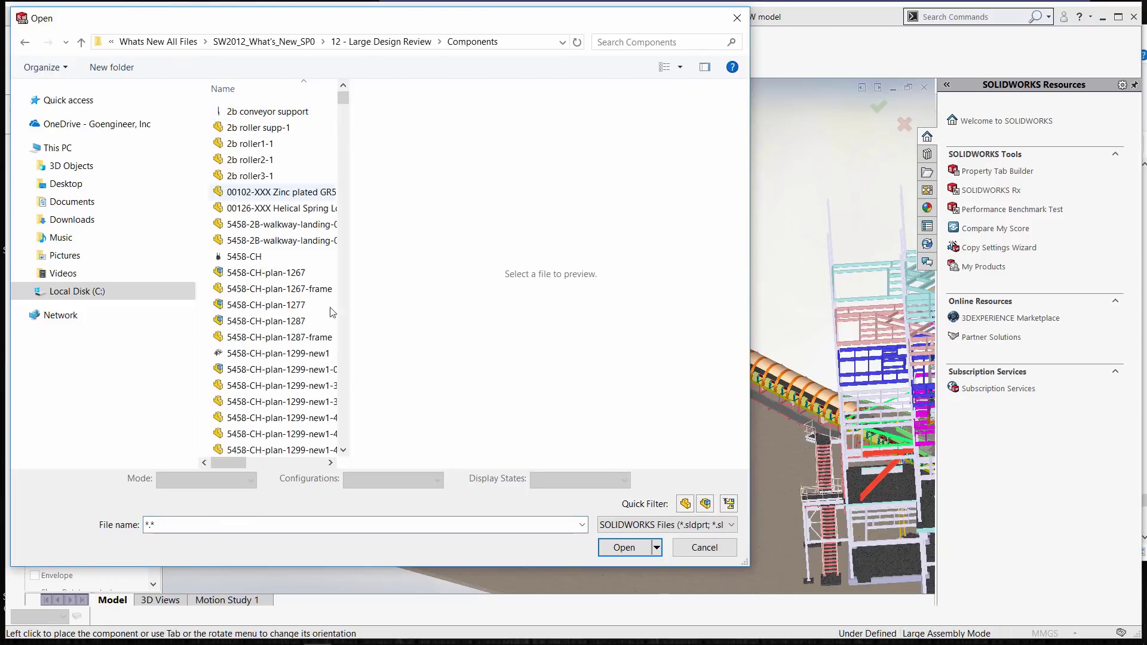
left_click(705, 504)
left_click_drag(343, 99, 345, 251)
left_click(257, 361)
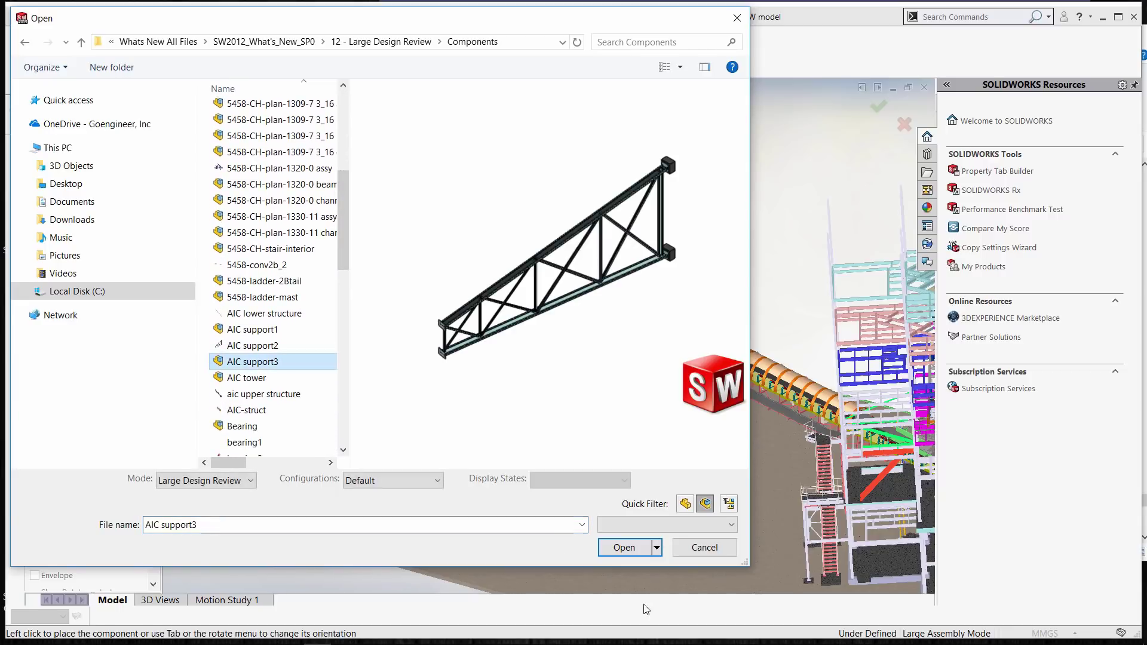
left_click(622, 555)
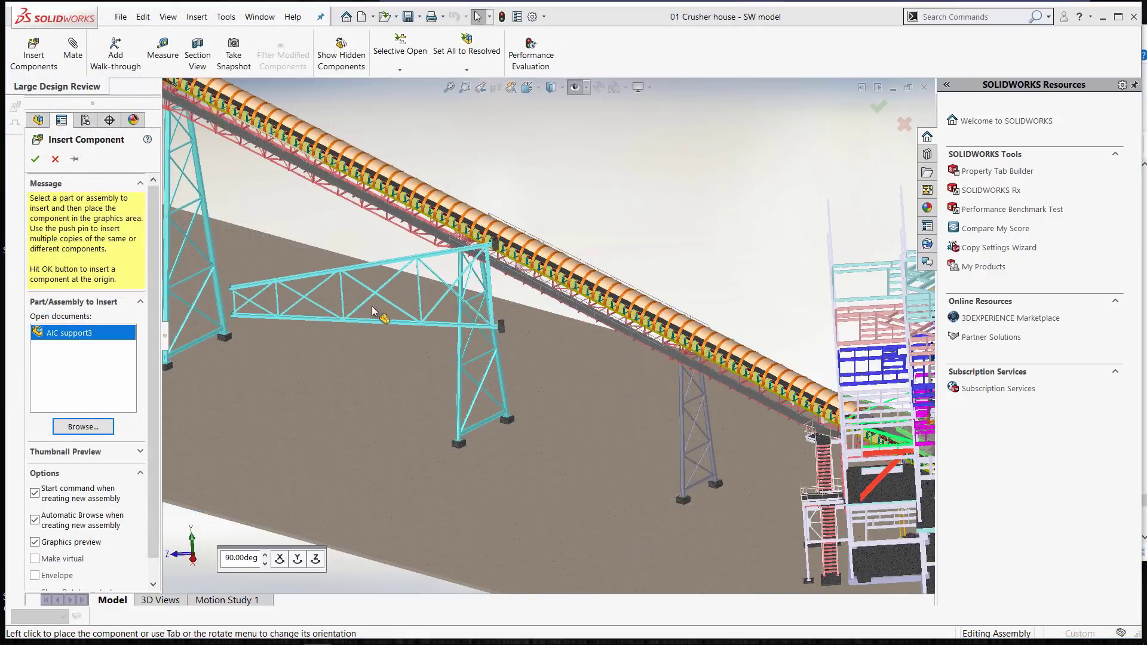
Step: Rotate the AIC support3 tower 90° about X and place it beneath the conveyor
left_click(283, 562)
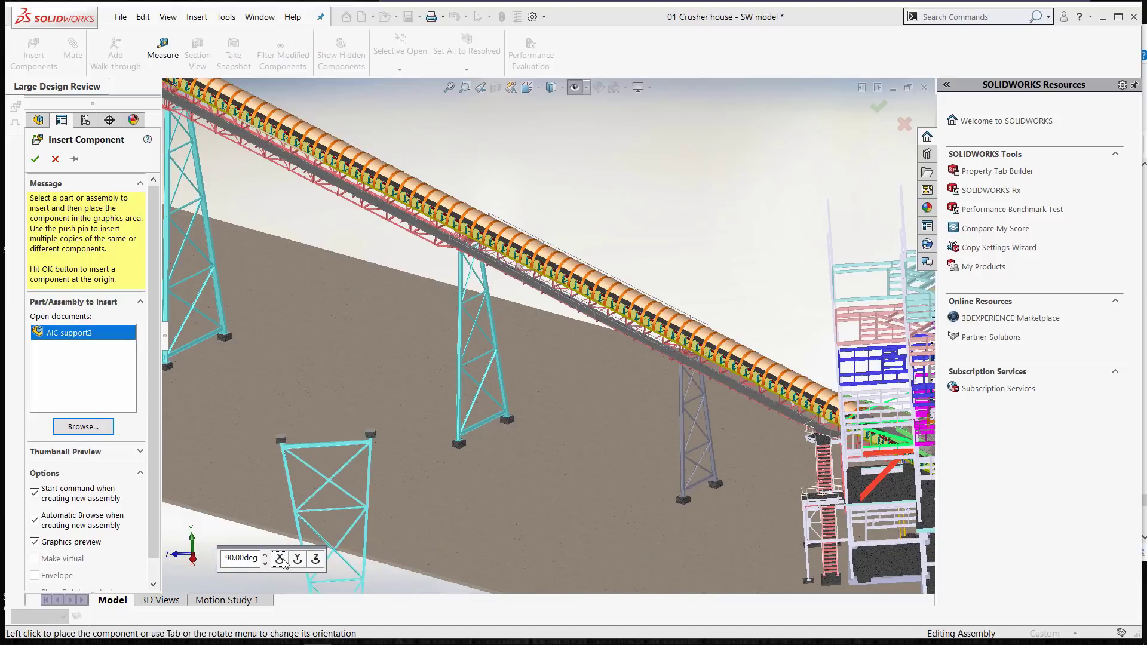
left_click(283, 562)
left_click(282, 562)
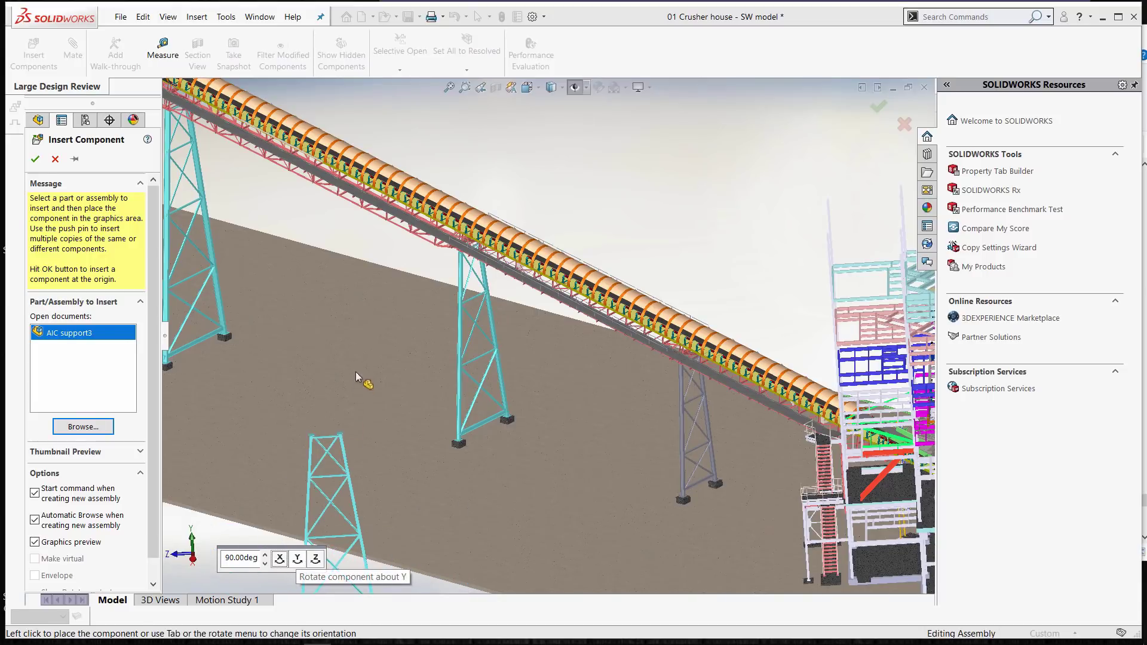
left_click(336, 355)
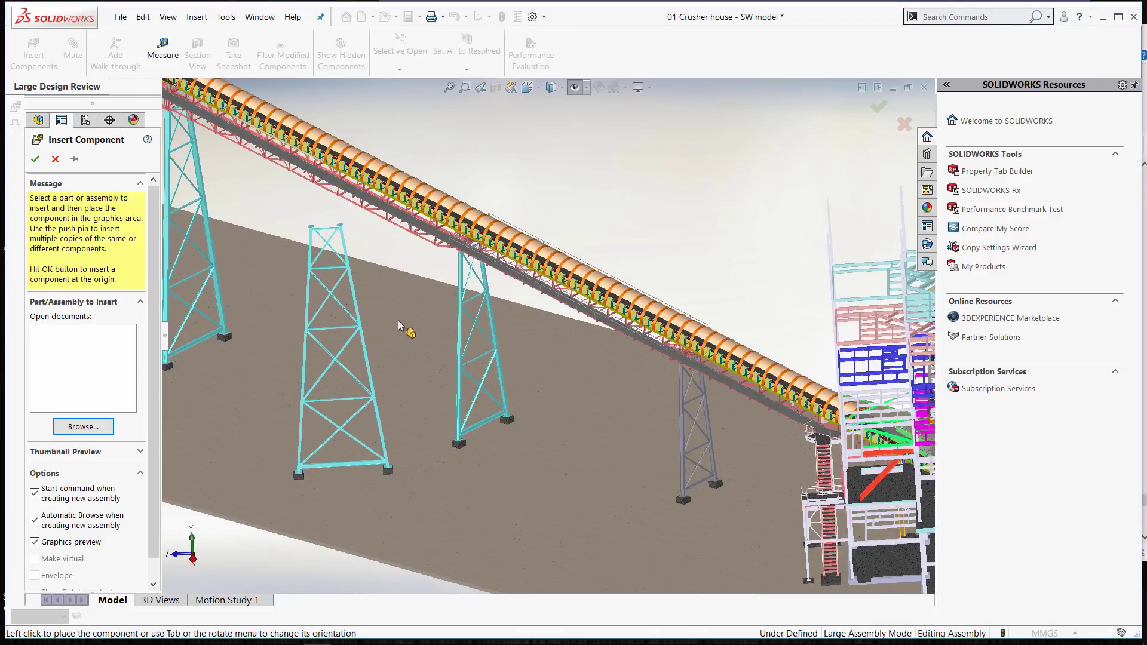
key("Escape")
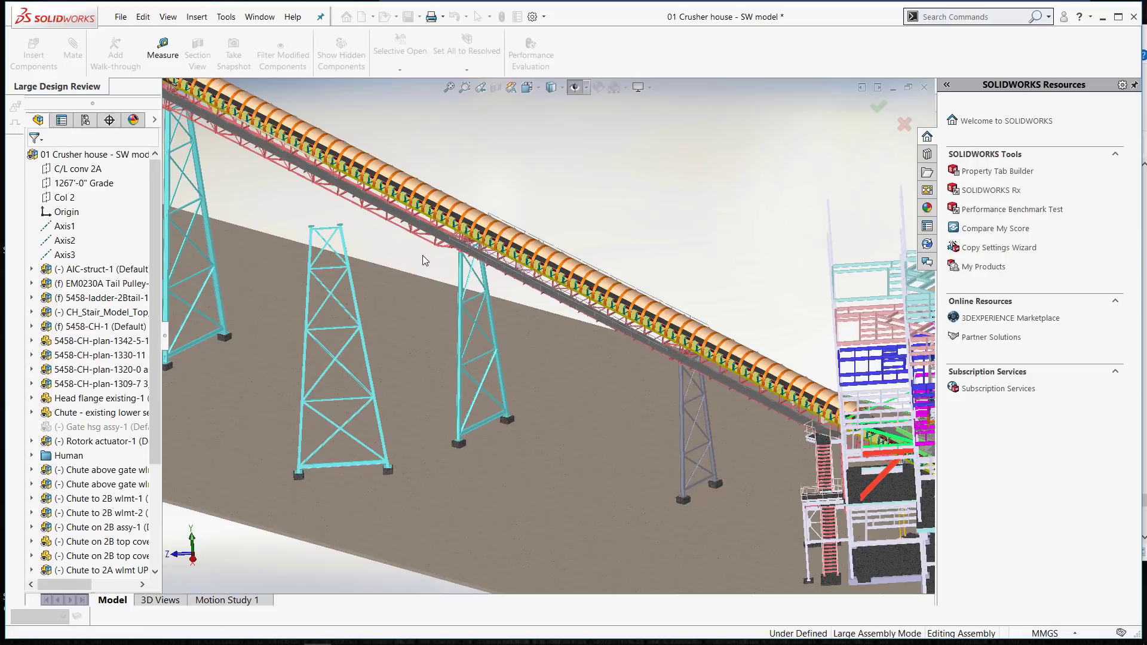
right_click(422, 256)
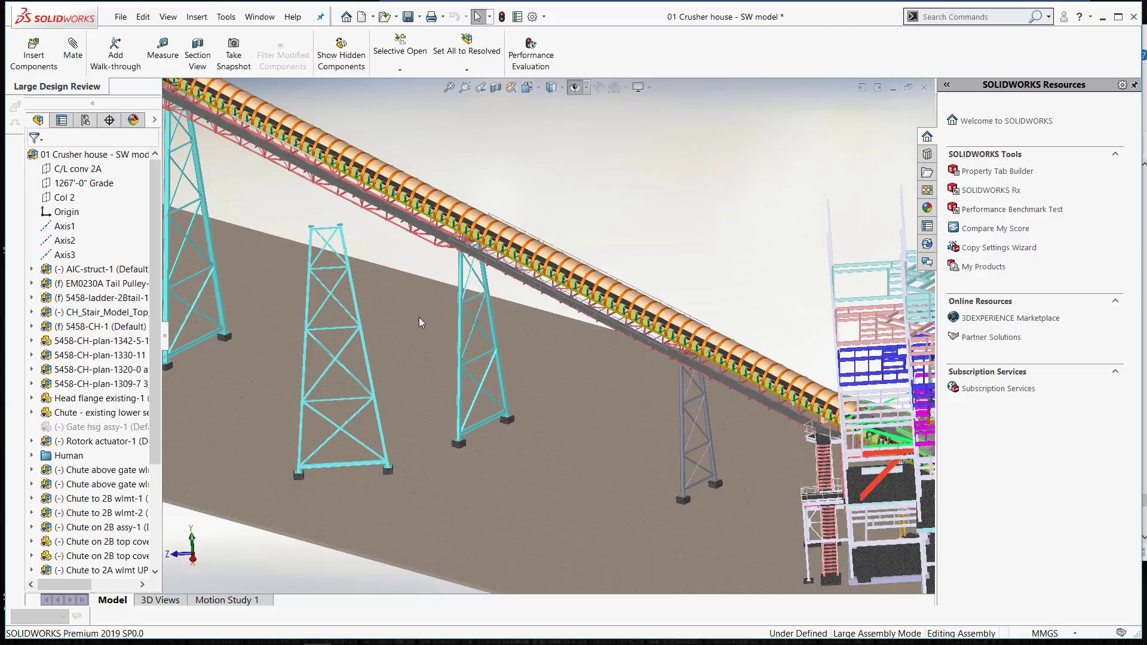
key("m")
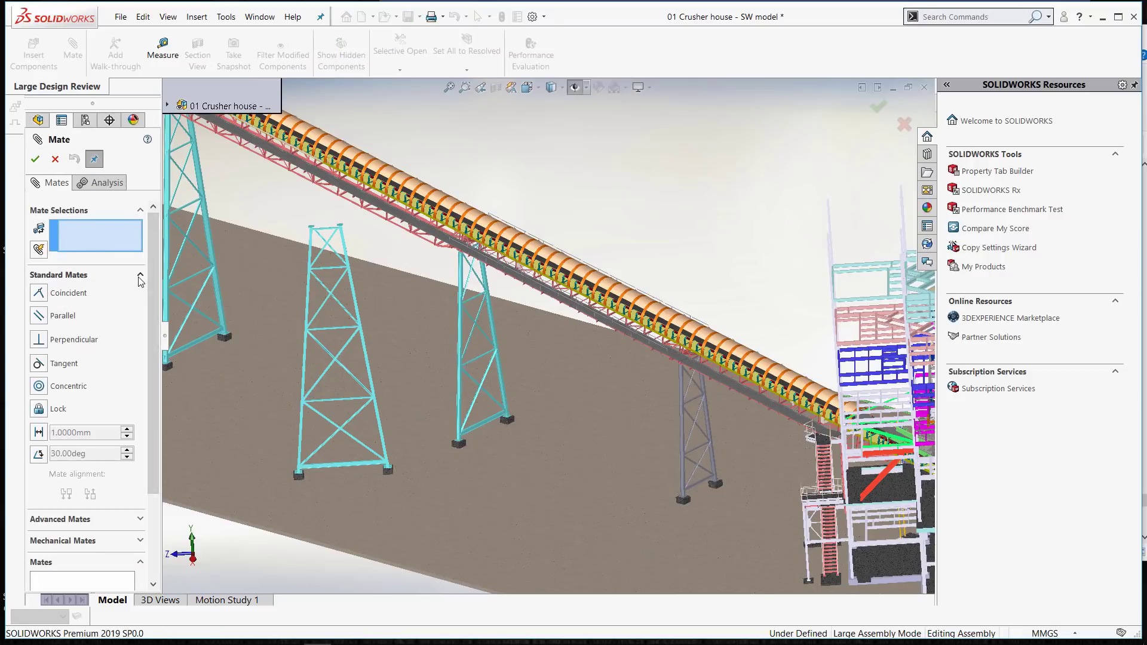
left_click(138, 521)
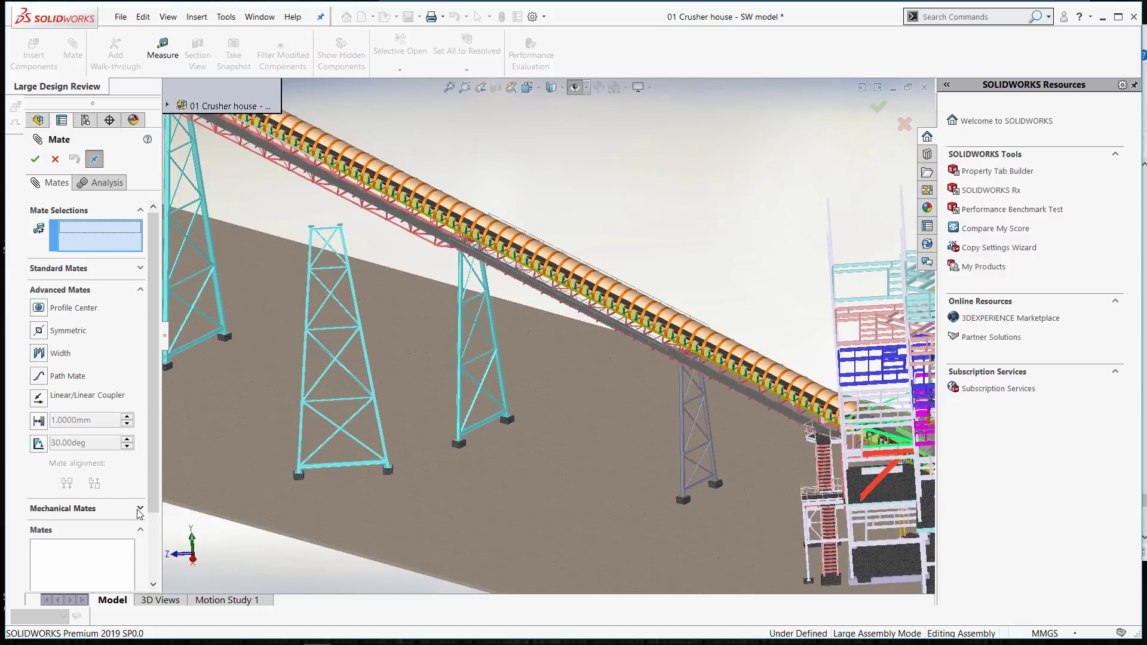
left_click(139, 510)
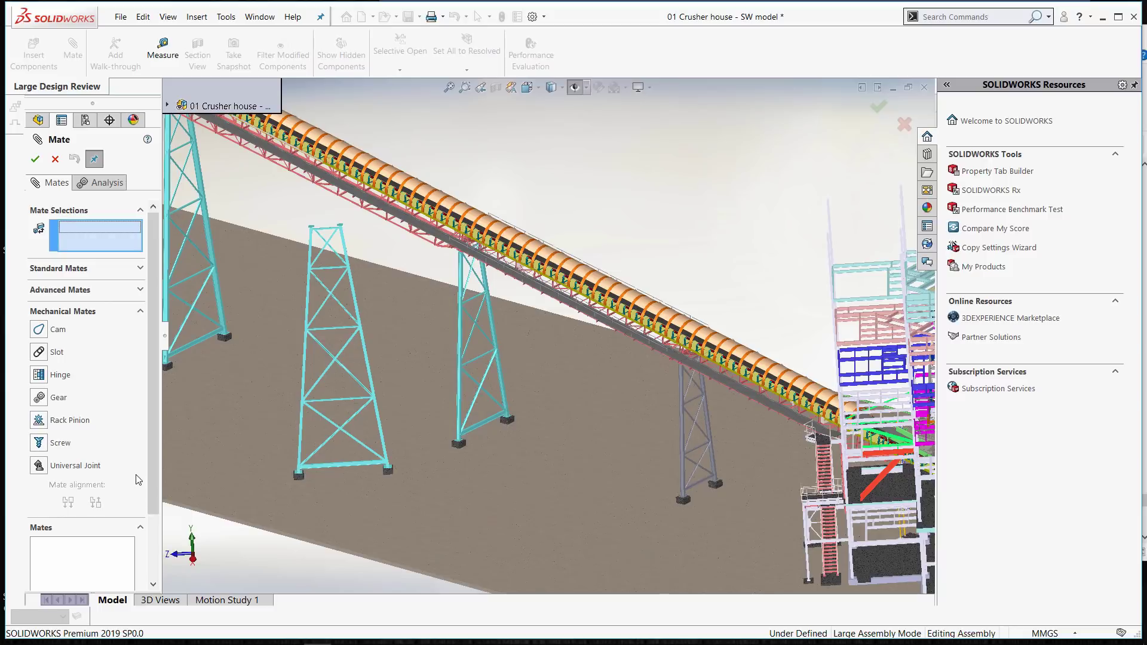
left_click(33, 161)
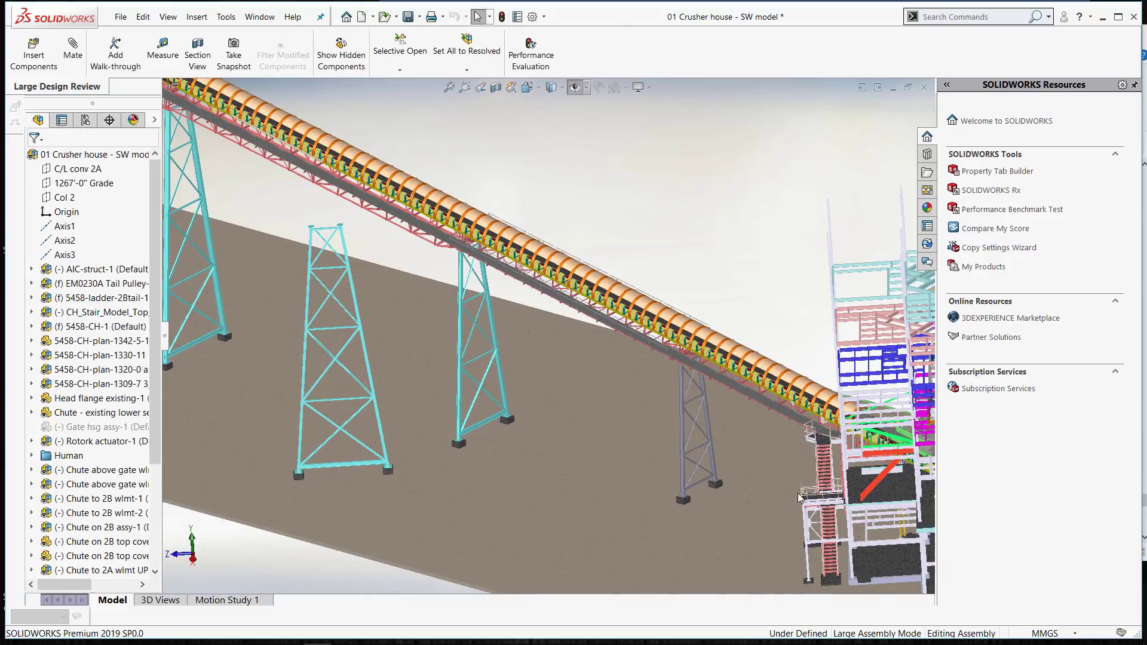
Step: Delete CH_Stair_Model_Top_Assy-1 and confirm removal of its dependent mates
left_click(103, 313)
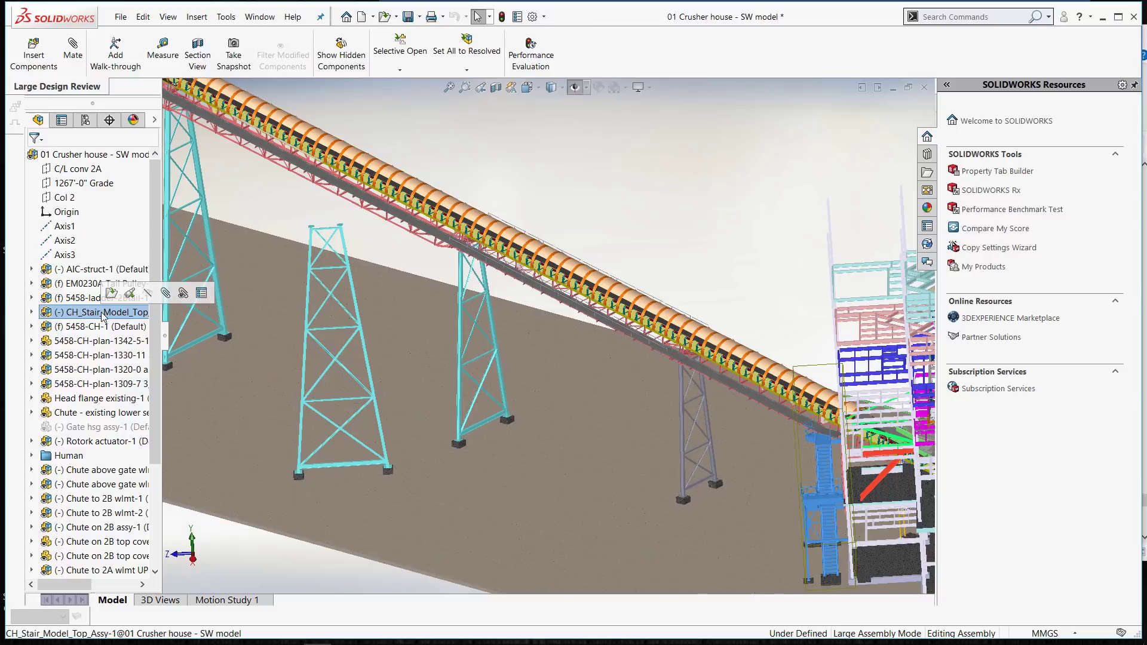
right_click(103, 313)
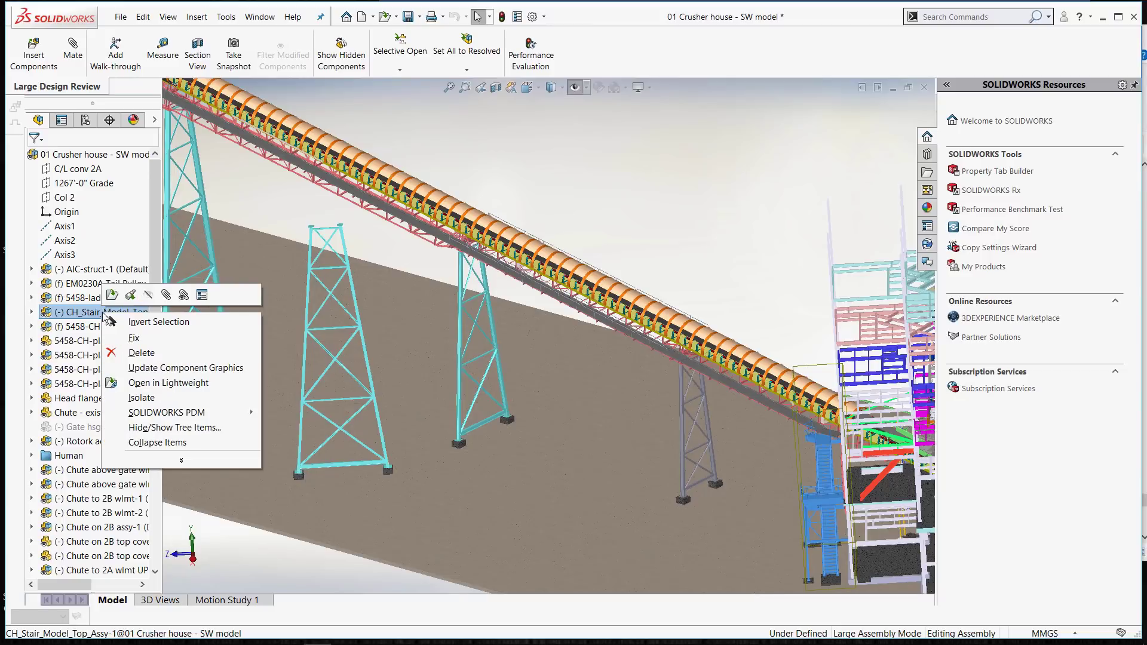
left_click(154, 359)
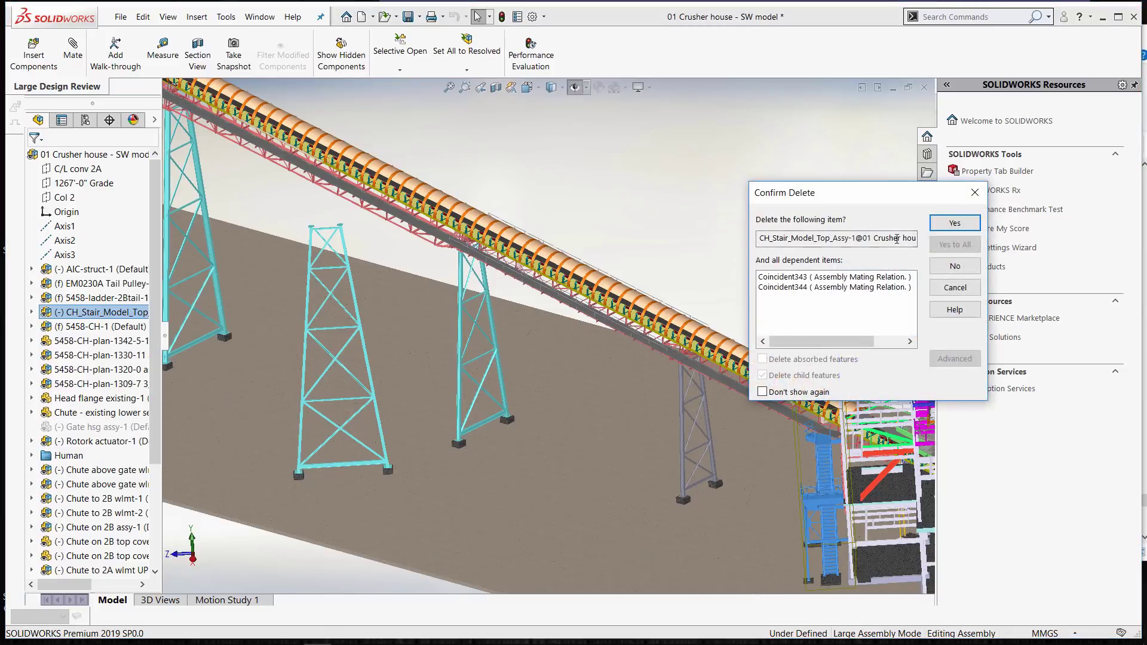
left_click(955, 224)
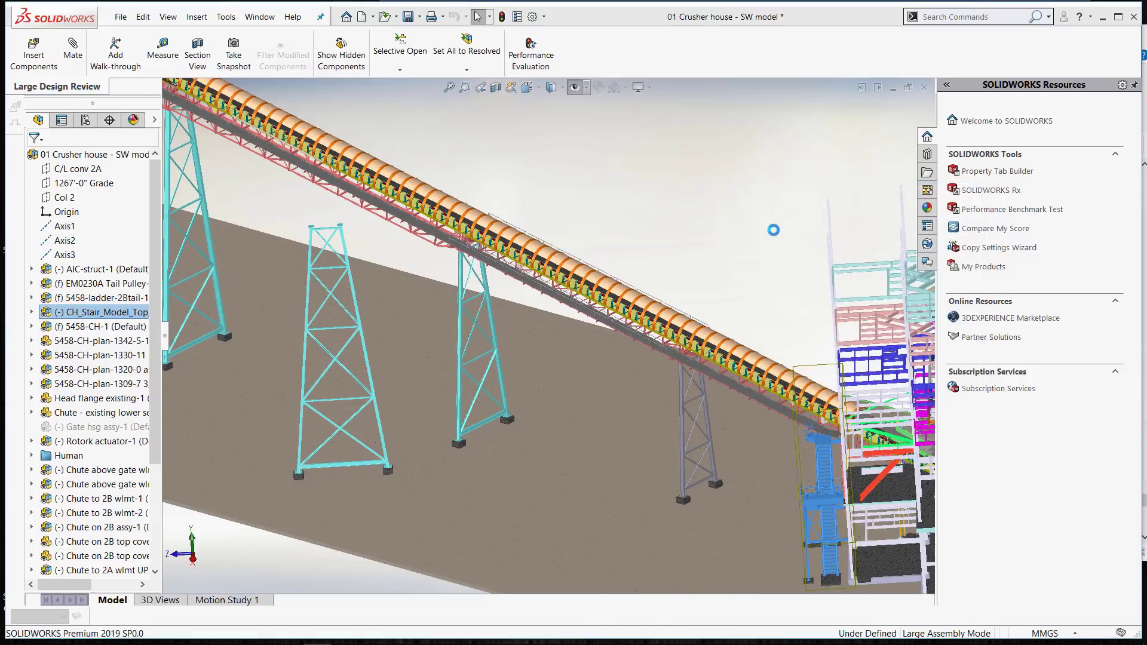